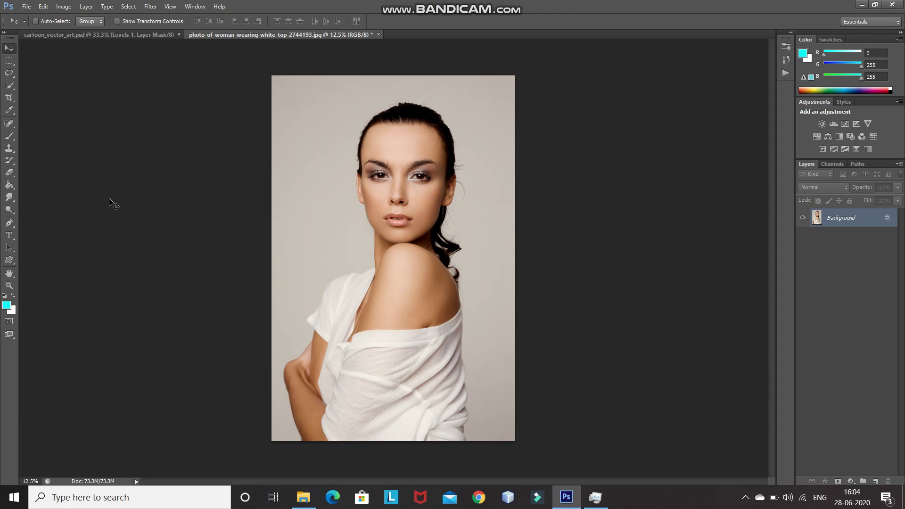
Step: Crop the photo to the woman's head and shoulder, about 3734 by 3772 pixels, removing the lower body and a narrow left strip
click(11, 96)
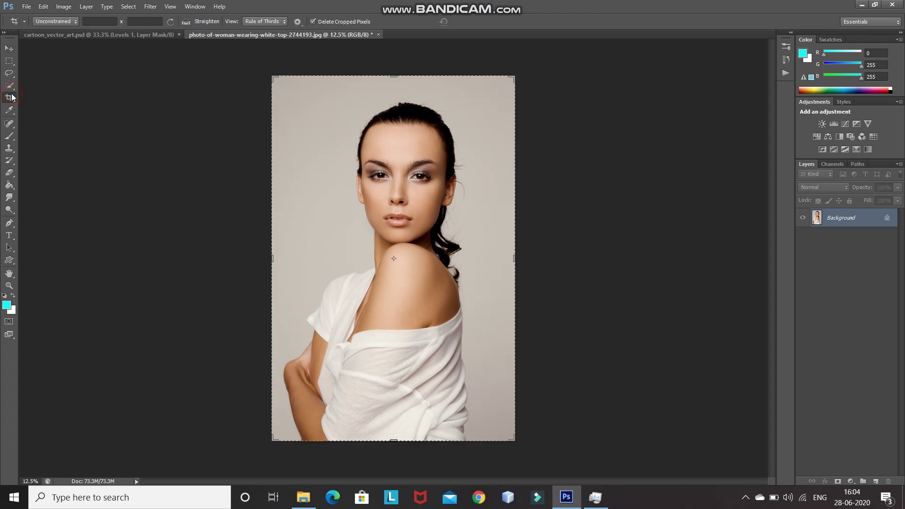
drag(396, 441, 403, 370)
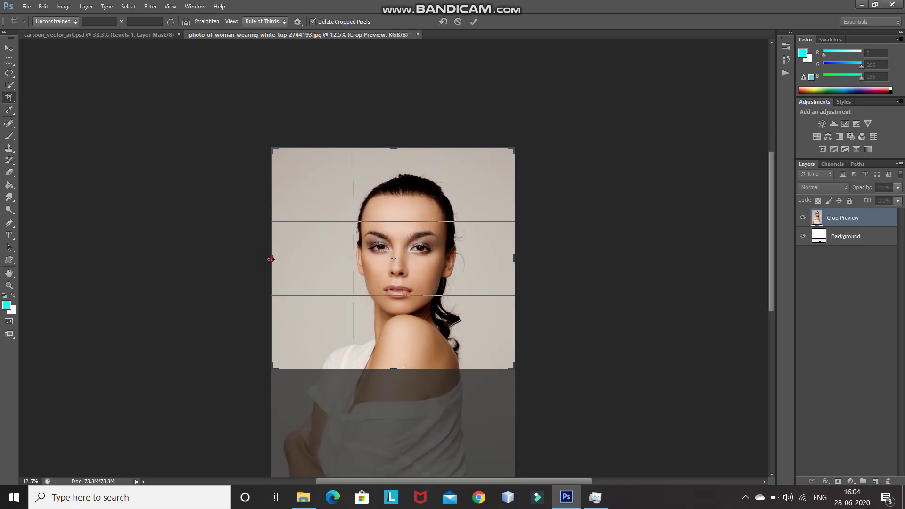
drag(271, 259, 283, 260)
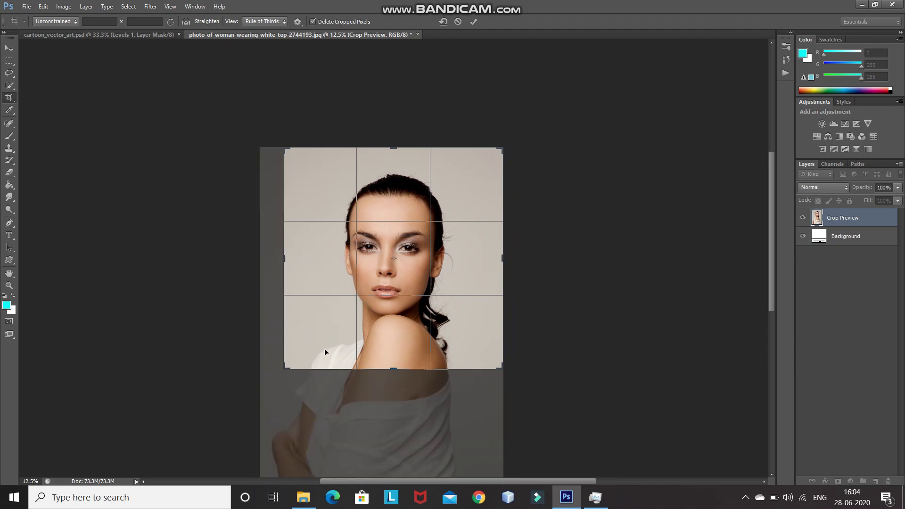
click(473, 22)
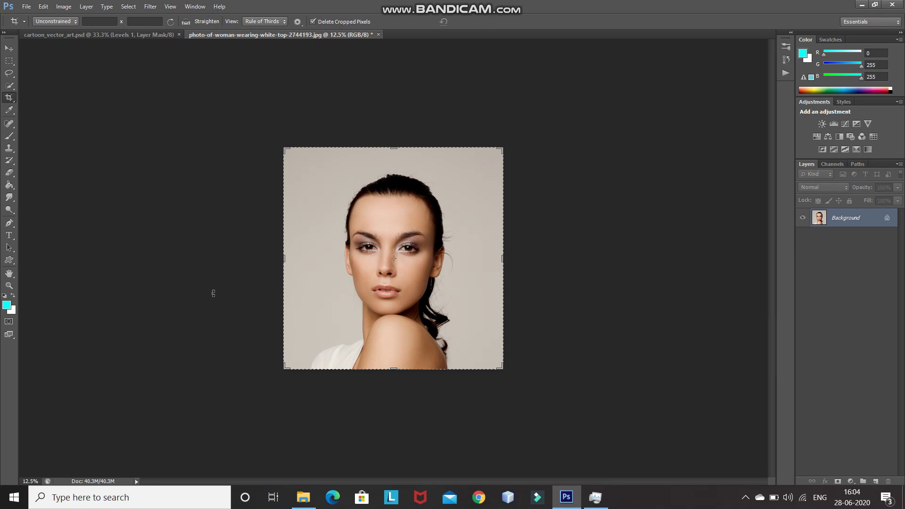
Step: Resize the image to a resolution of 300 pixels/inch and a width of 2000 pixels, keeping its proportions constrained
key(ctrl+plus)
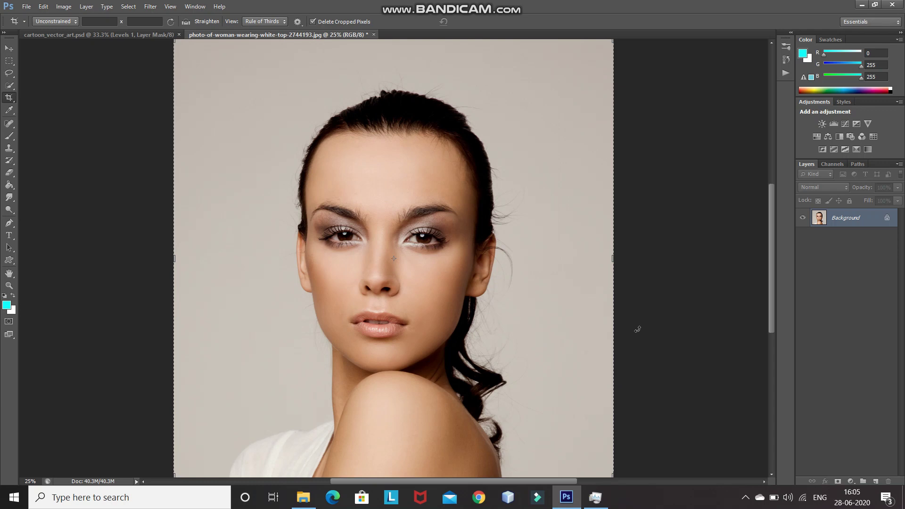
click(60, 7)
click(77, 96)
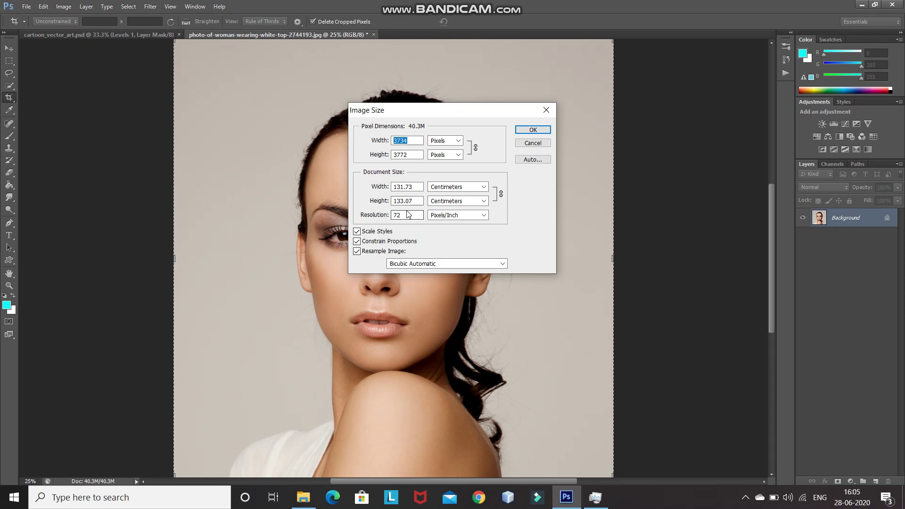
double_click(405, 215)
text(300)
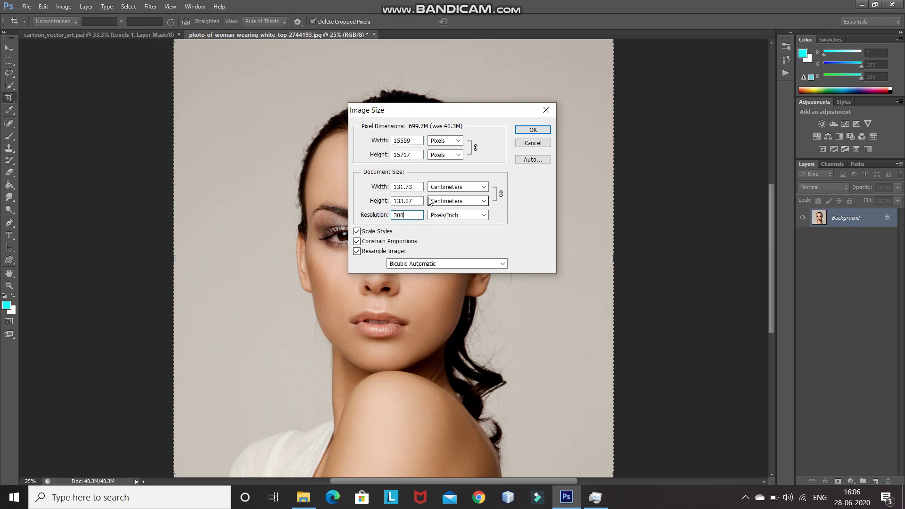
double_click(405, 140)
text(20000)
key(BackSpace)
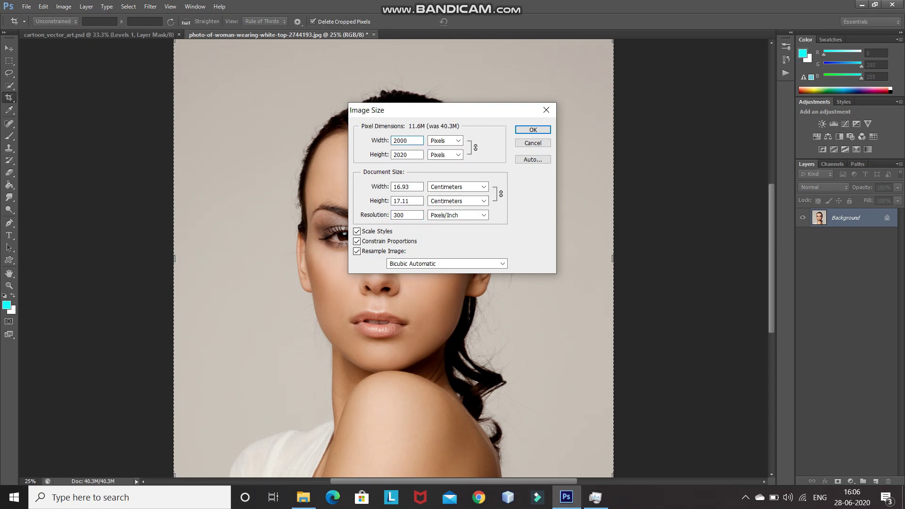
click(533, 130)
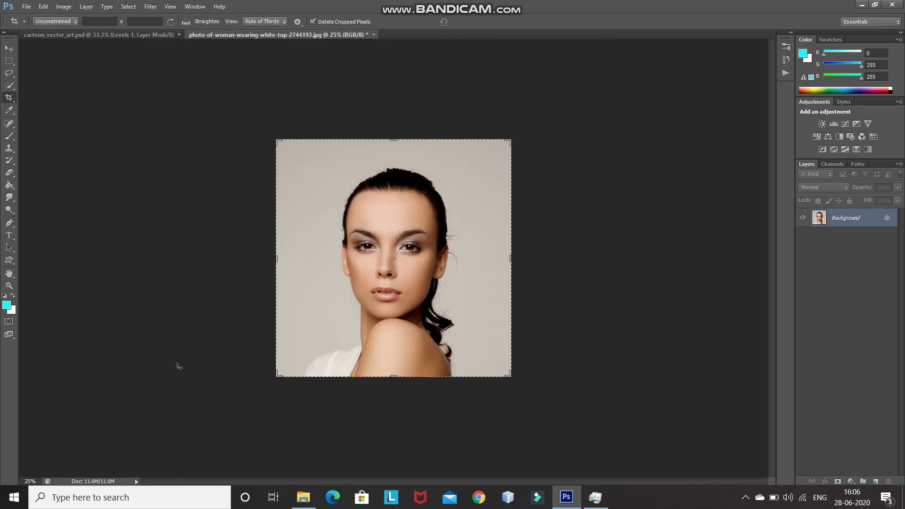
Step: Duplicate the Background layer and hide the original
key(ctrl+plus)
key(ctrl+plus)
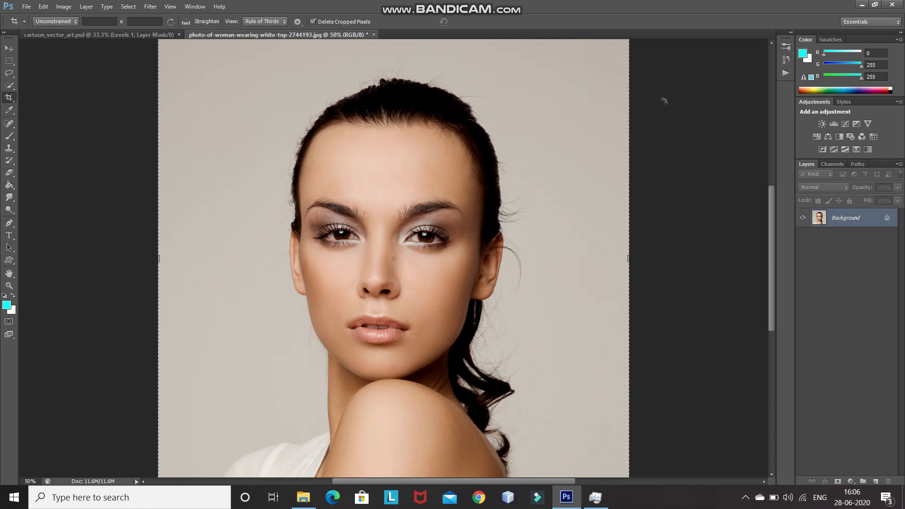
key(ctrl+j)
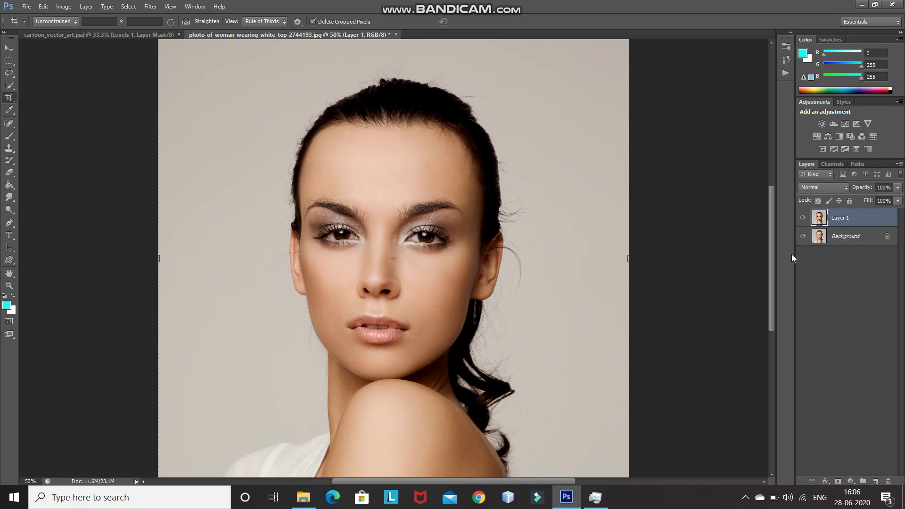
click(803, 238)
Step: Select the whole woman, including hair, shoulder and top, with the Quick Selection tool at a brush size of 90
click(9, 87)
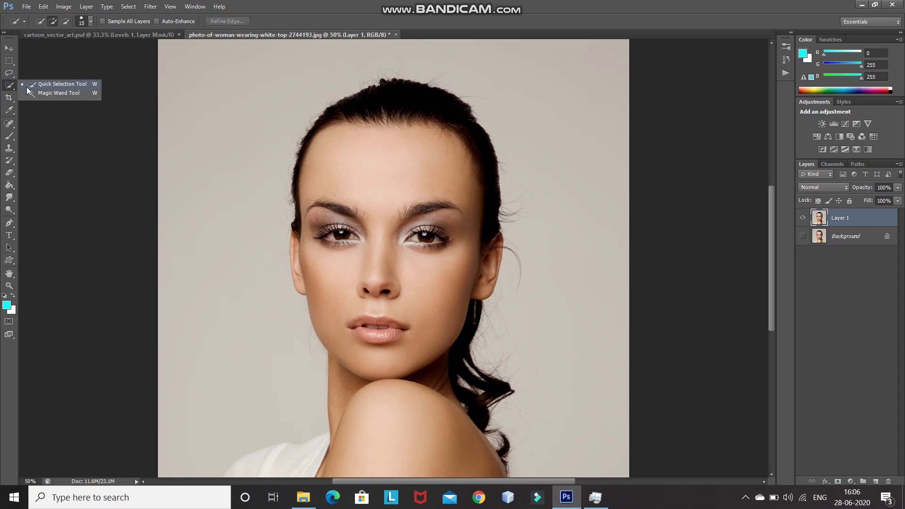
click(27, 89)
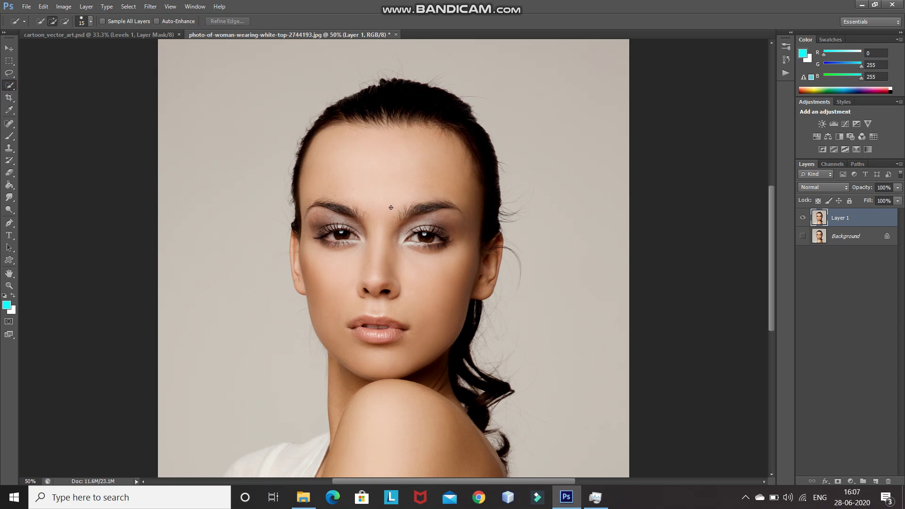
key(bracketright)
key(bracketright)
key(bracketright)
key(bracketright)
key(bracketright)
drag(400, 224, 363, 430)
scroll(372, 396, down, 1)
drag(372, 396, 264, 455)
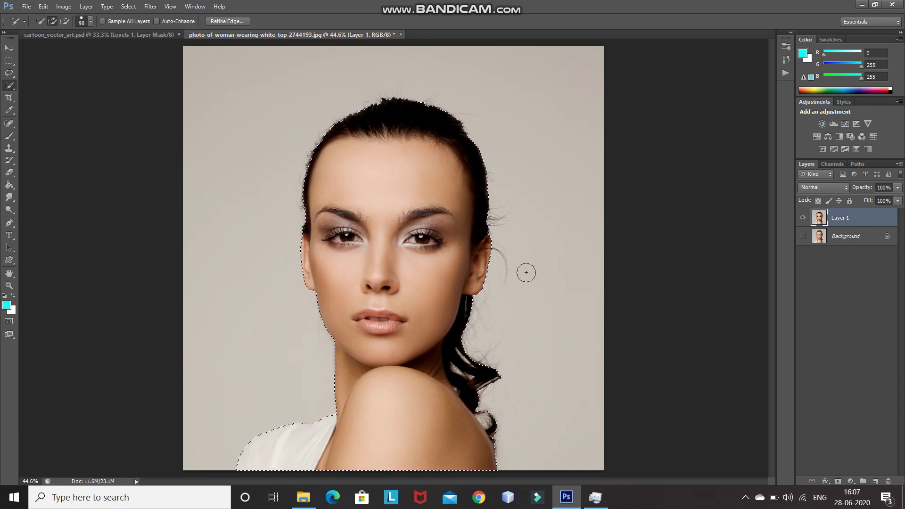
Step: Set the Quick Selection tool to subtract from the selection with a brush size of 10
click(65, 22)
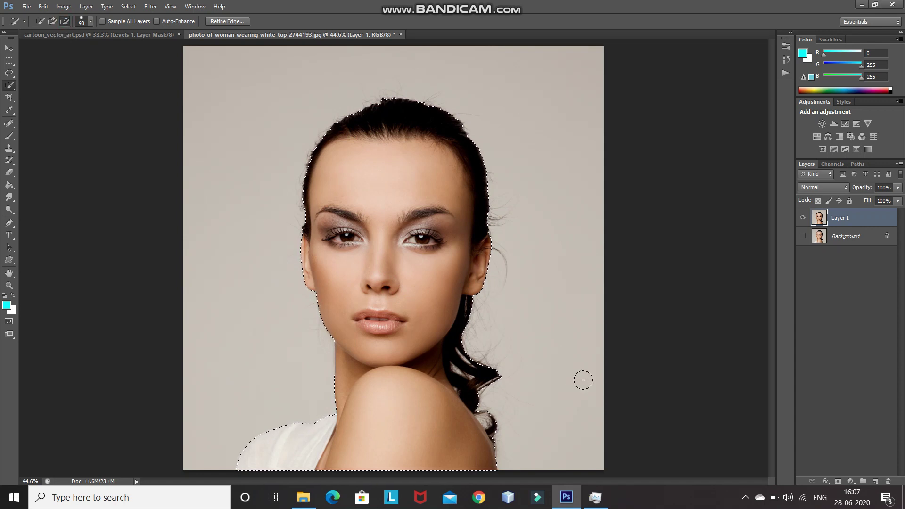
key(bracketleft)
key(bracketleft)
key(bracketleft)
key(bracketleft)
key(bracketleft)
key(bracketleft)
key(bracketleft)
key(bracketleft)
key(bracketleft)
Step: Refine the selection's edge along both sides of the hair and the ponytail, and turn it into a mask on Layer 1
click(223, 22)
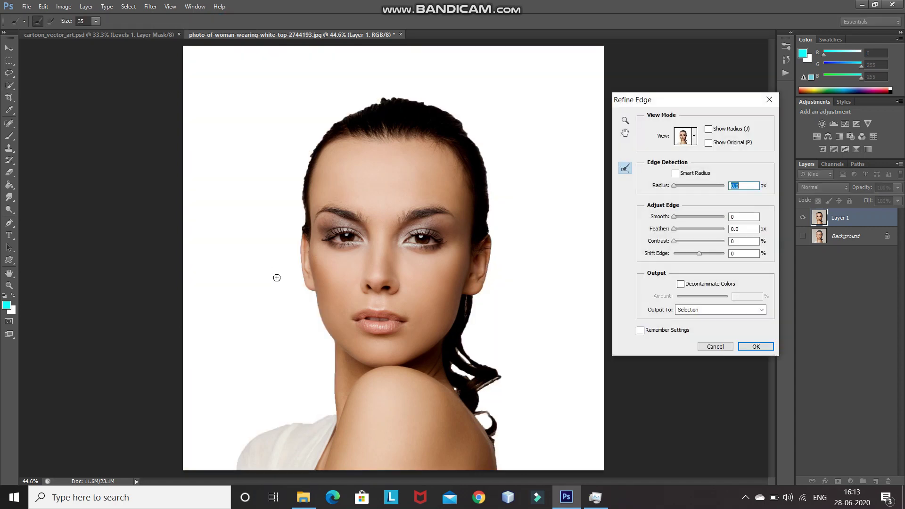
drag(297, 233, 300, 204)
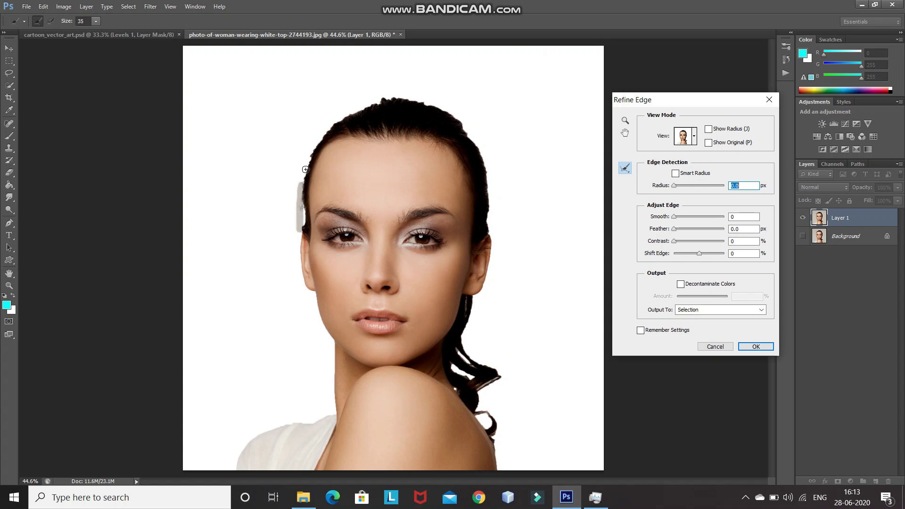
drag(501, 214, 503, 226)
drag(446, 364, 495, 442)
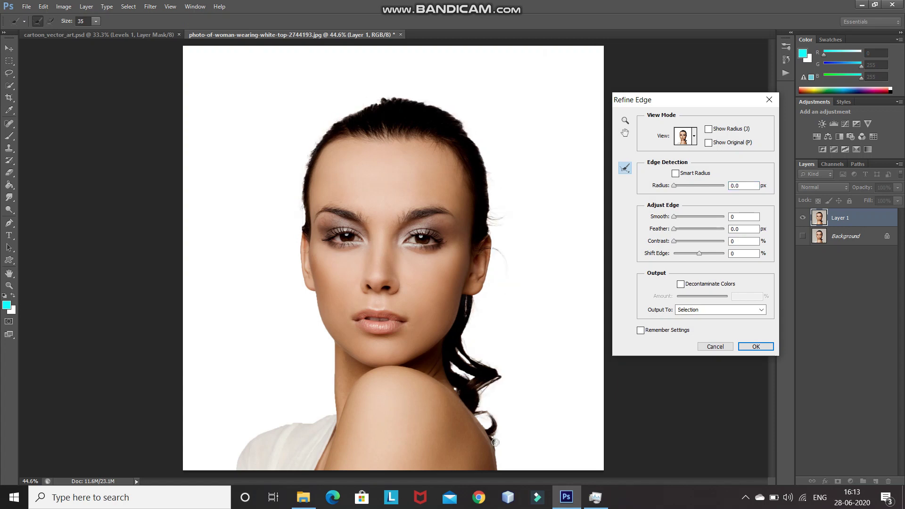
click(755, 347)
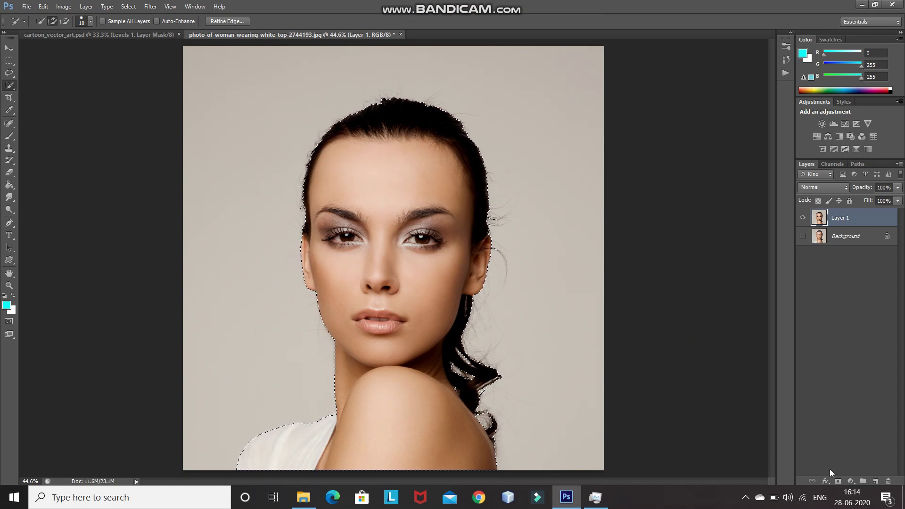
click(838, 481)
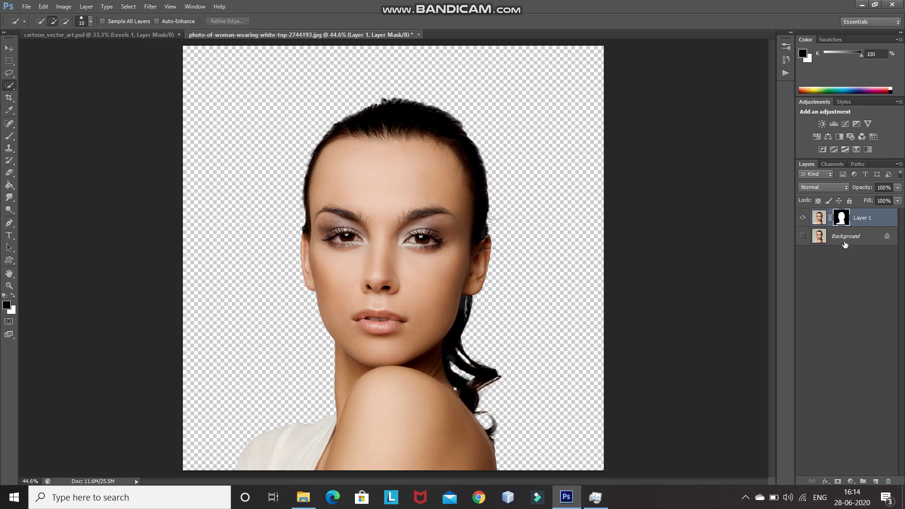
Step: Add a white (ffffff) Solid Color fill layer directly above the Background layer
click(848, 235)
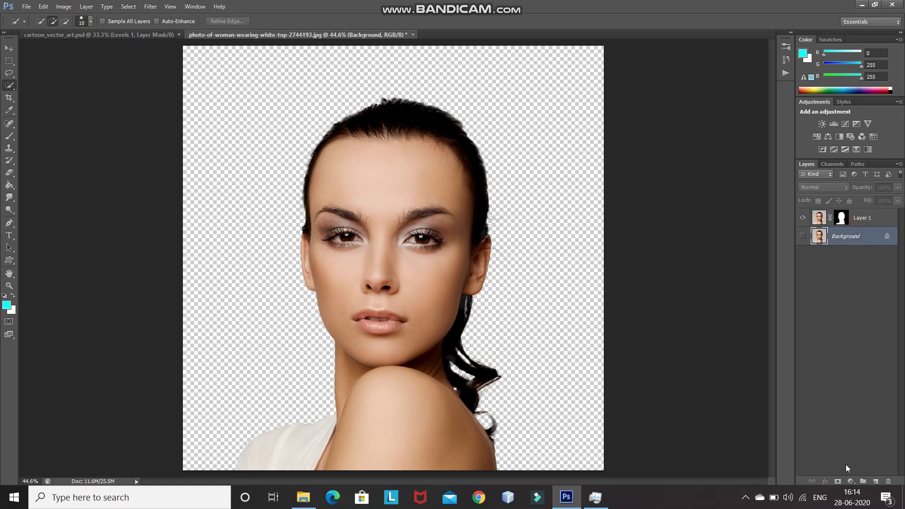
click(852, 482)
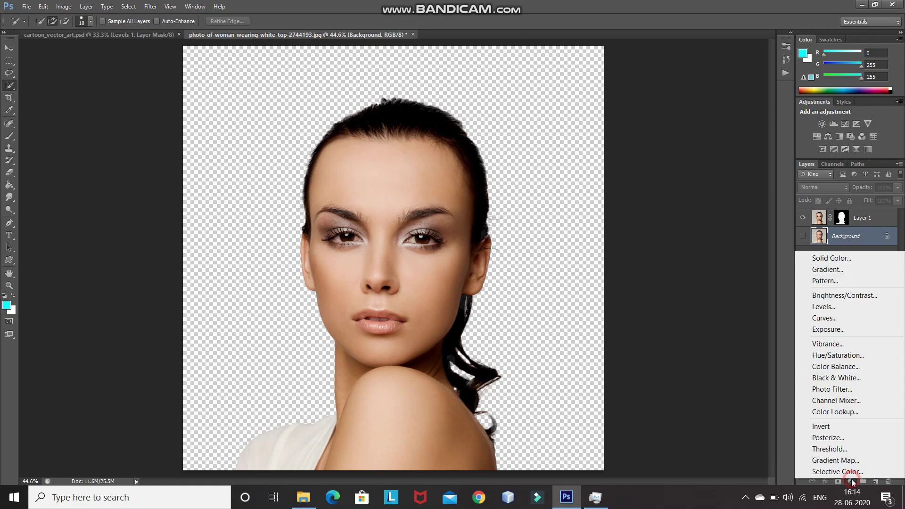
click(824, 259)
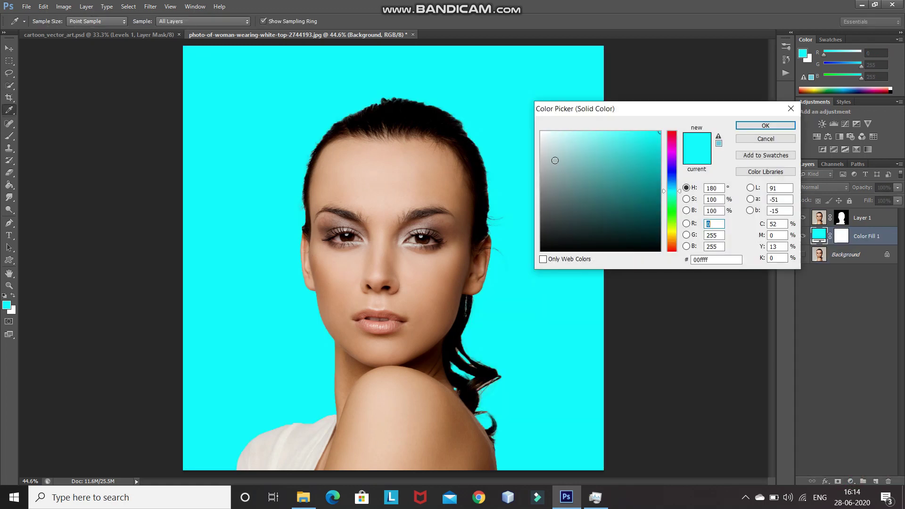
text(255)
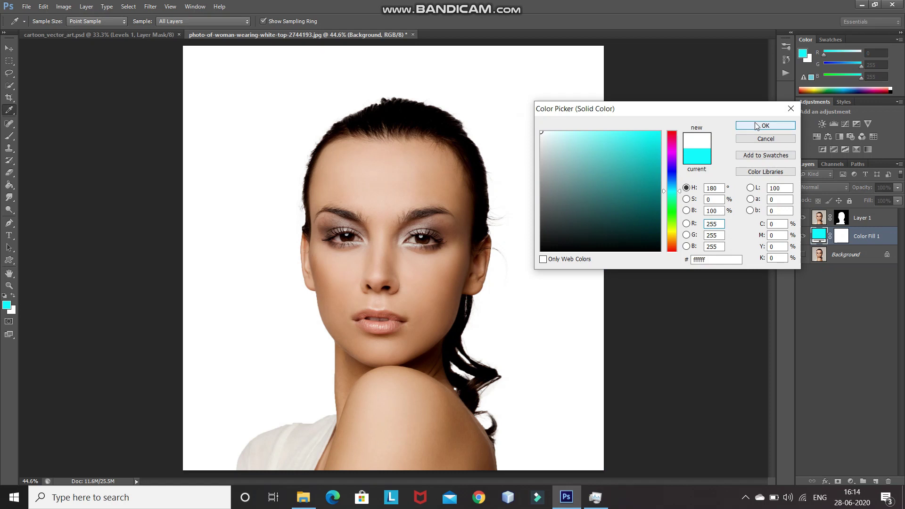
click(755, 125)
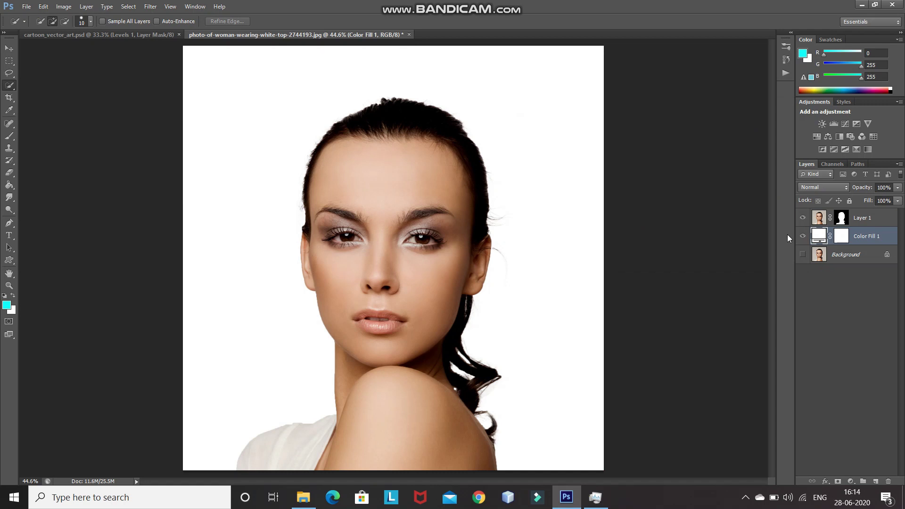
Step: Merge the masked Layer 1 and the Color Fill 1 layer into one layer
drag(804, 236, 878, 225)
shift+click(878, 224)
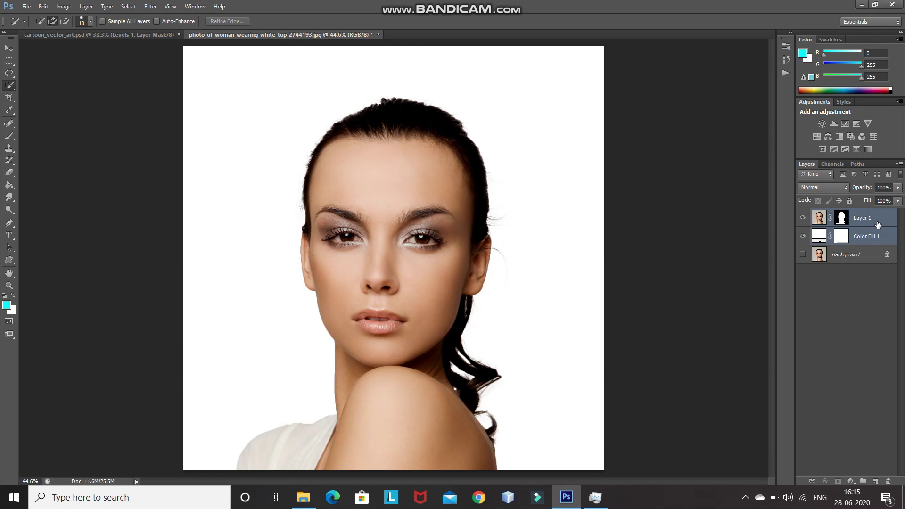
key(ctrl+e)
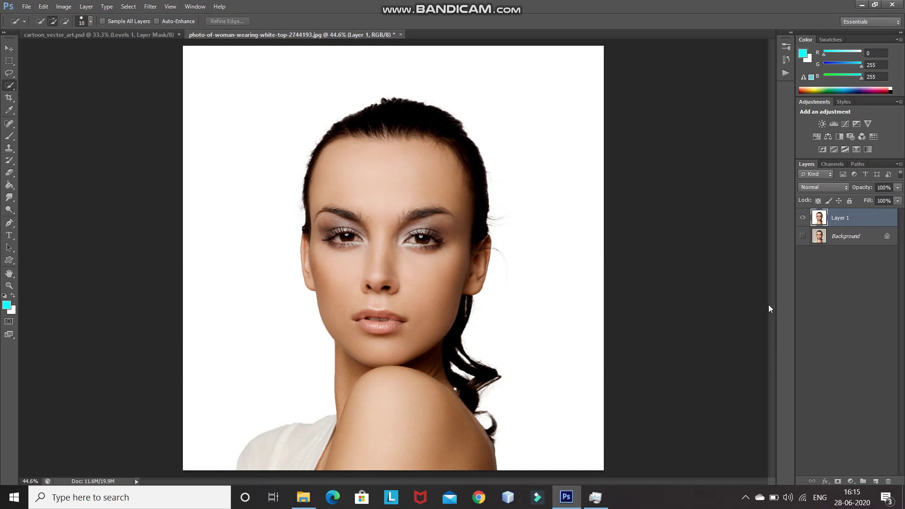
Step: Duplicate the merged layer and rename the copy as Model
key(ctrl+j)
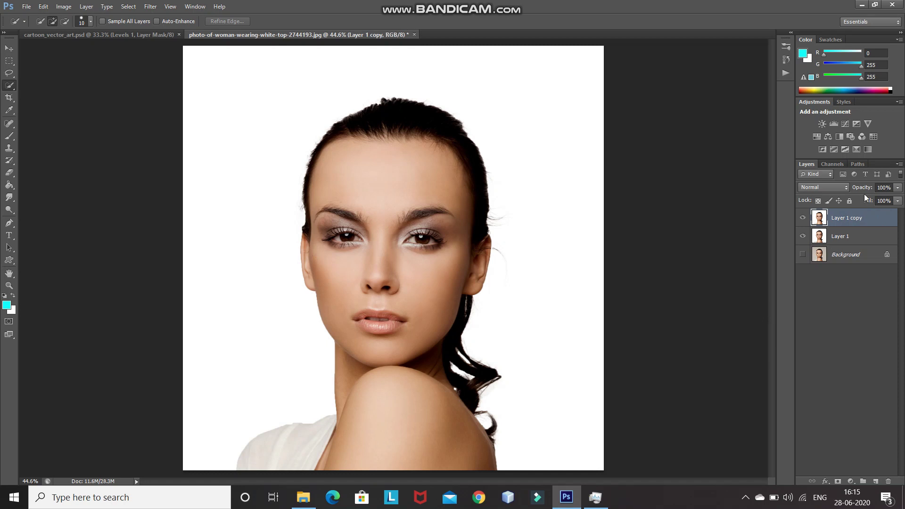
double_click(846, 218)
text(Model)
key(Return)
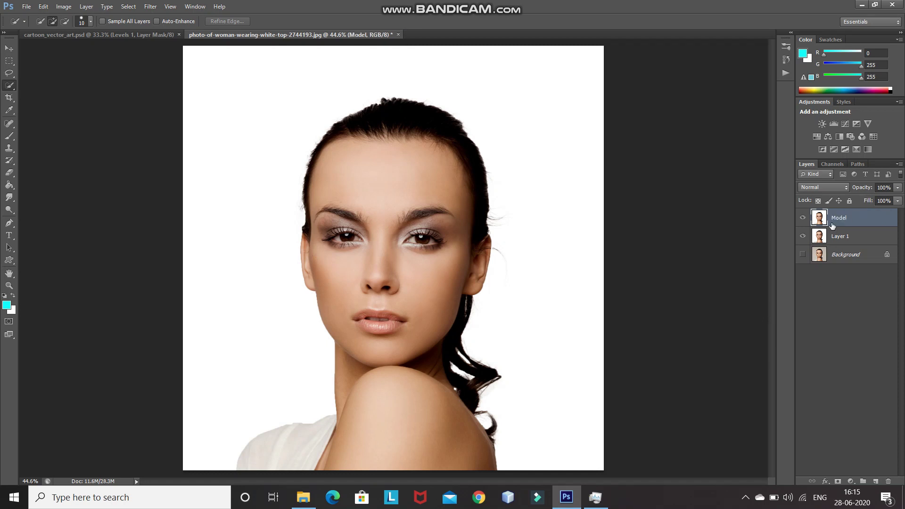
Step: Rename the merged Layer 1 as Backup and hide it
double_click(840, 236)
text(Backup)
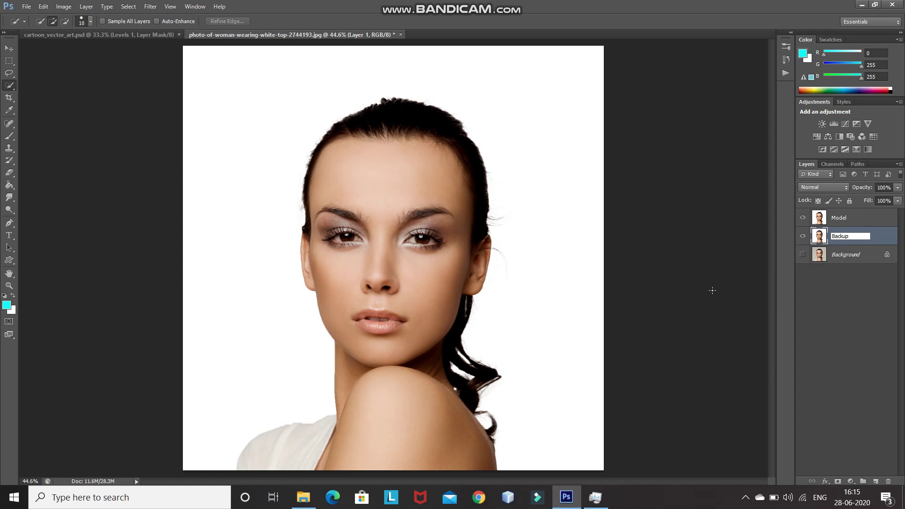
click(803, 237)
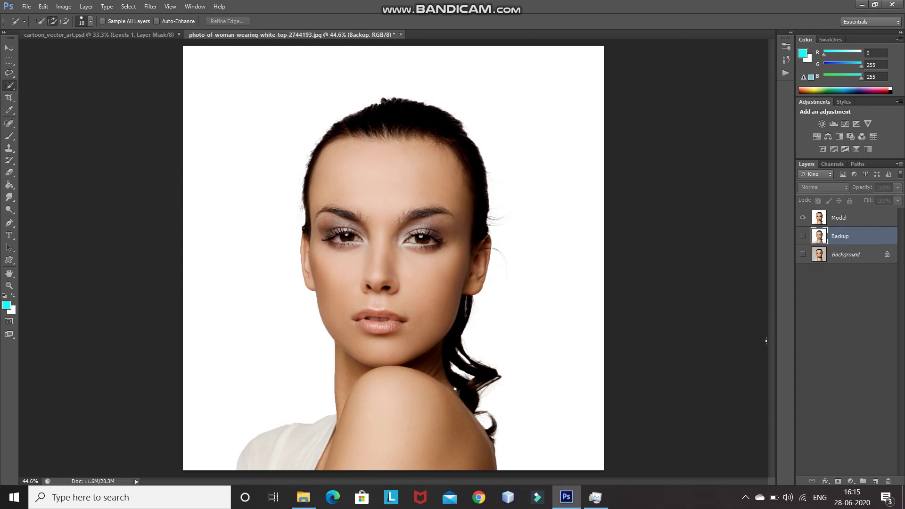
Step: Apply Smart Sharpen to the Model layer with amount 80%, radius 3.0 px and Gaussian Blur removal
click(859, 226)
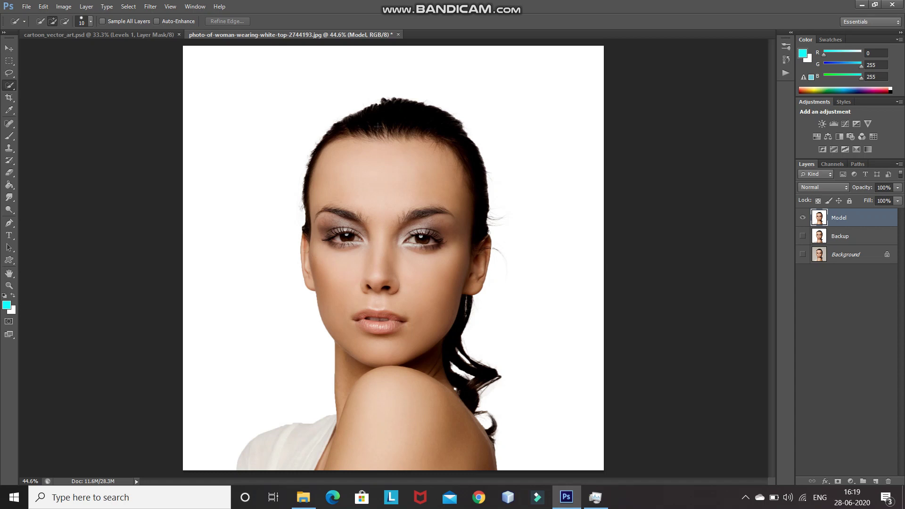
click(150, 7)
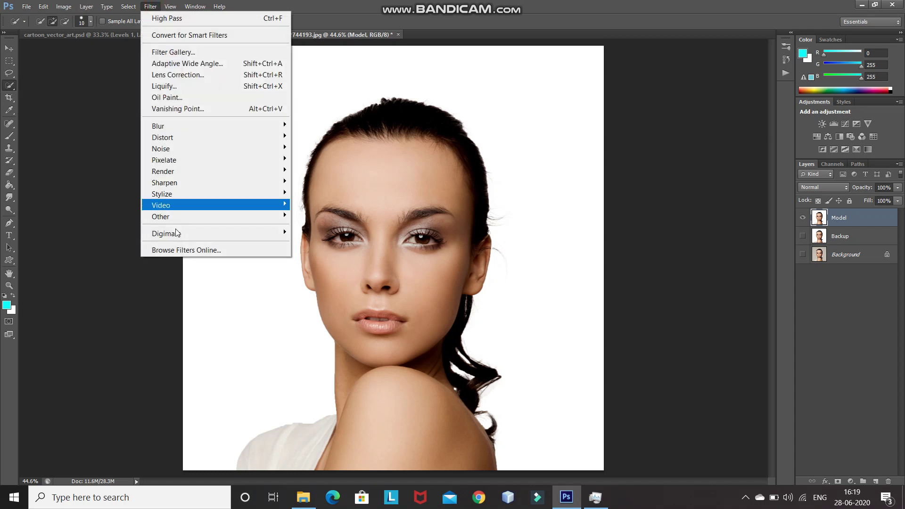
mouse_move(193, 182)
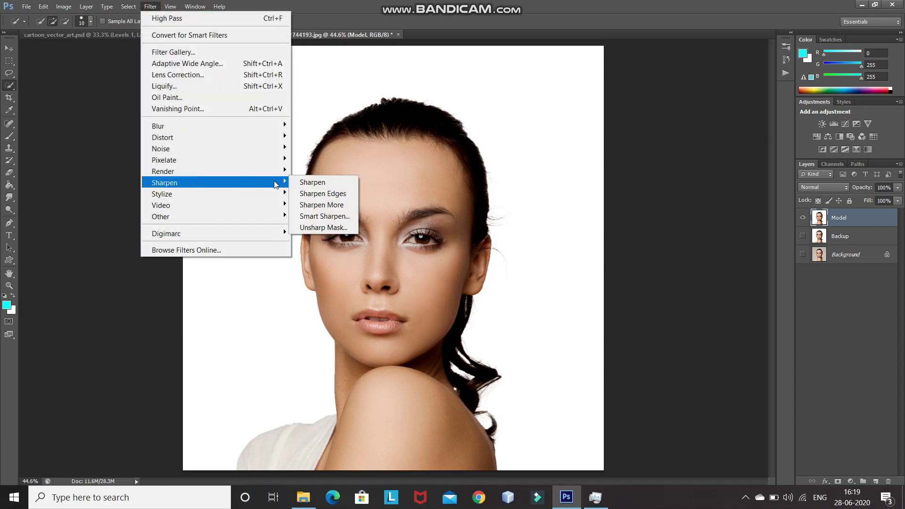
click(324, 216)
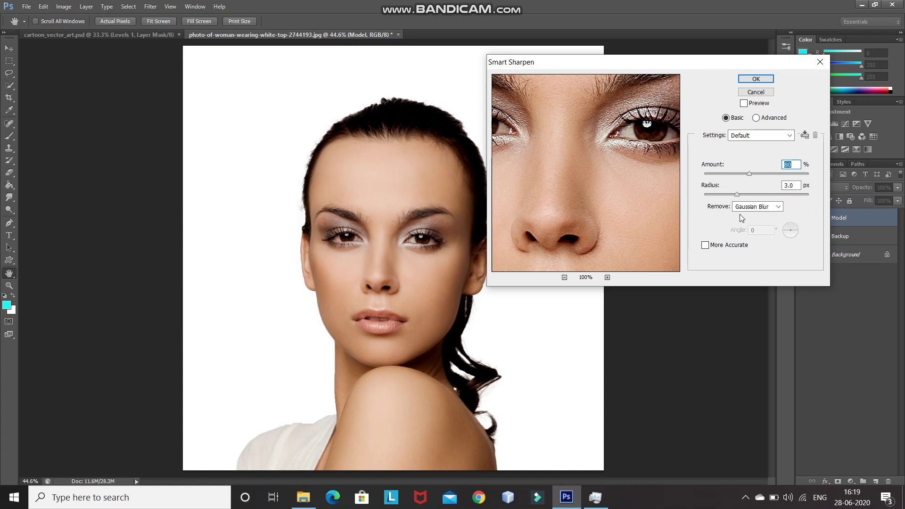
click(744, 80)
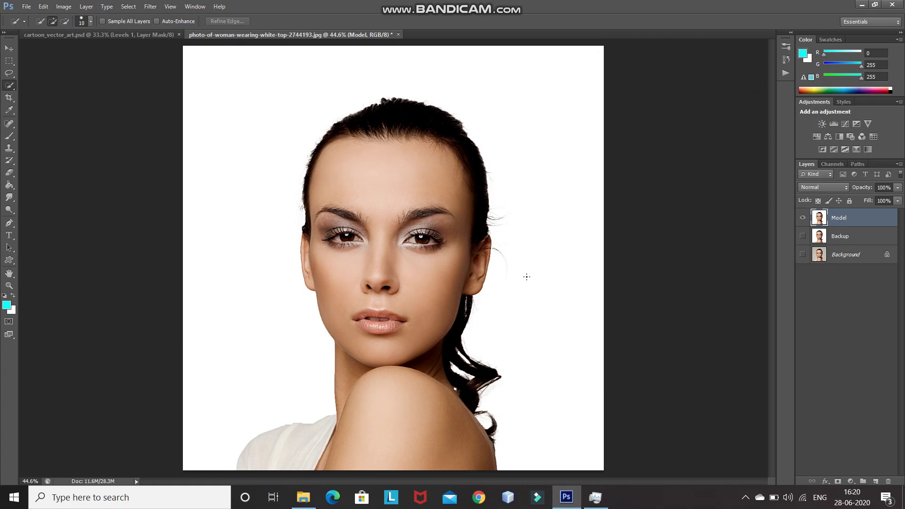
Step: Apply the Diffuse stylize filter to the Model layer in Anisotropic mode
click(151, 7)
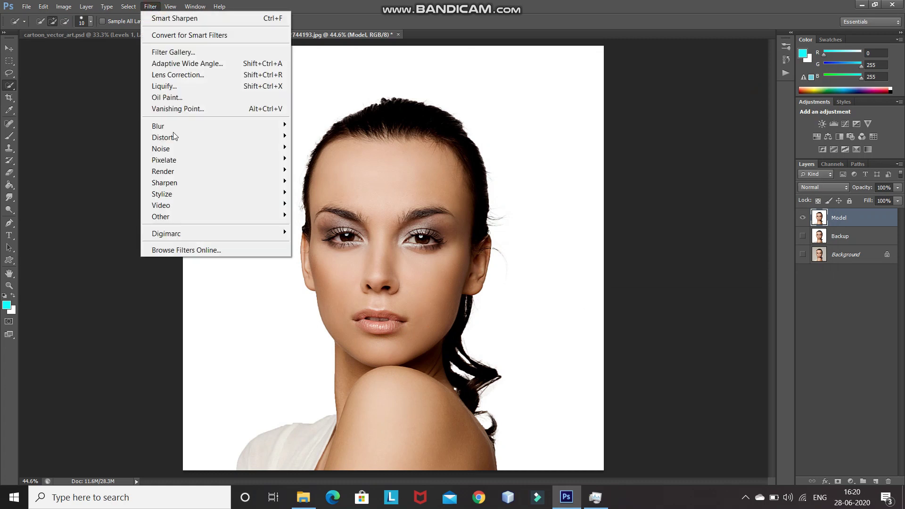
mouse_move(243, 194)
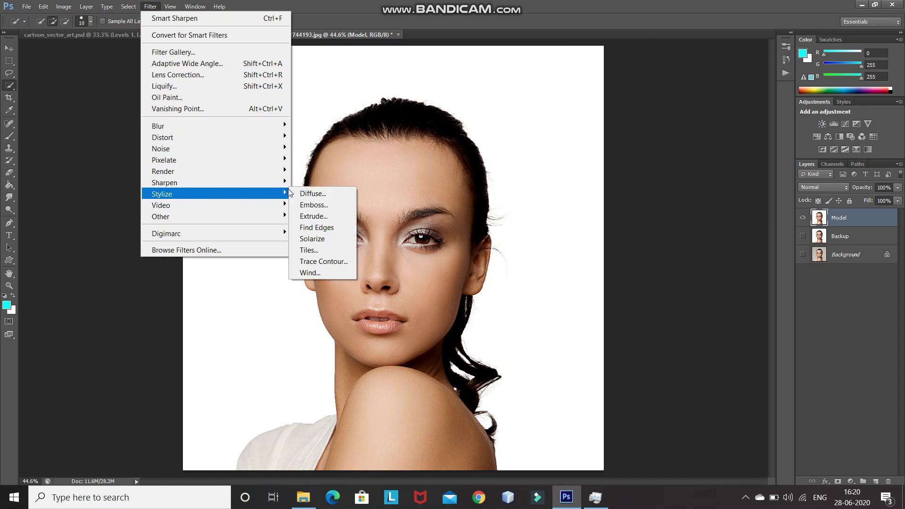
click(302, 194)
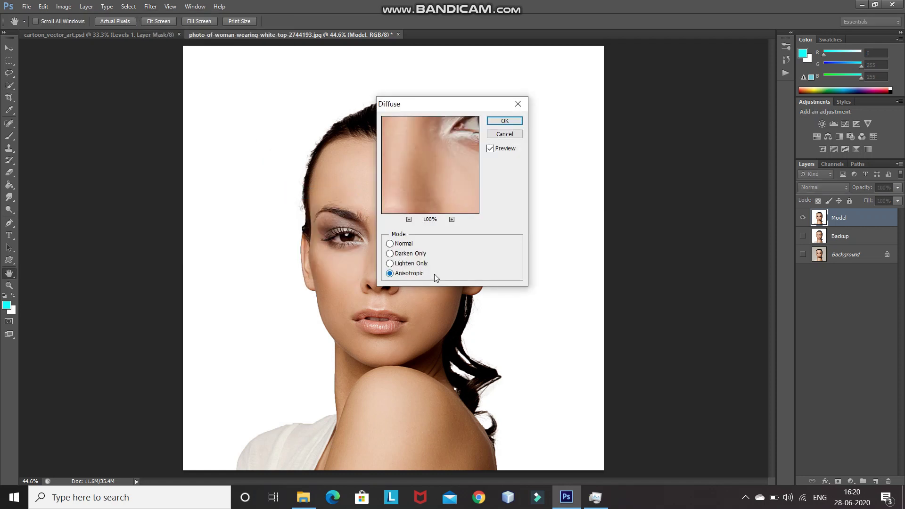
click(503, 123)
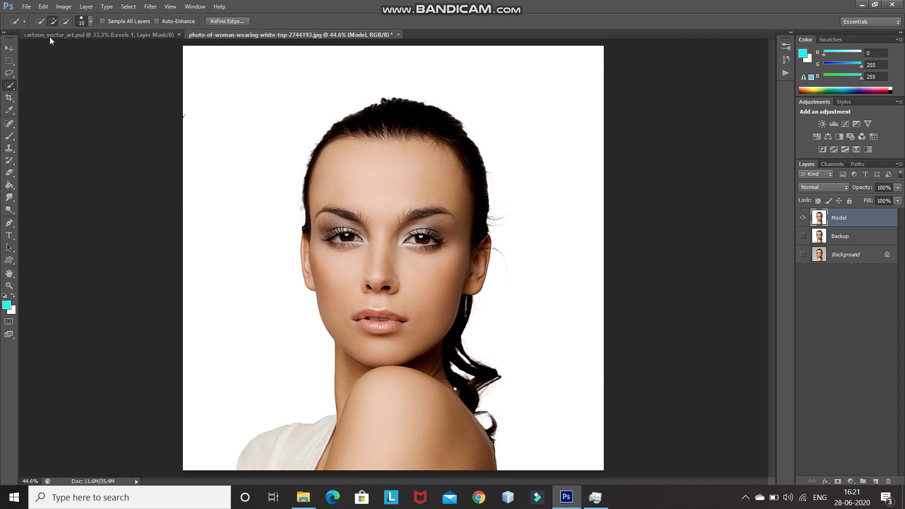
Step: Rotate the canvas 90° clockwise and reapply the Diffuse filter to the Model layer
click(64, 8)
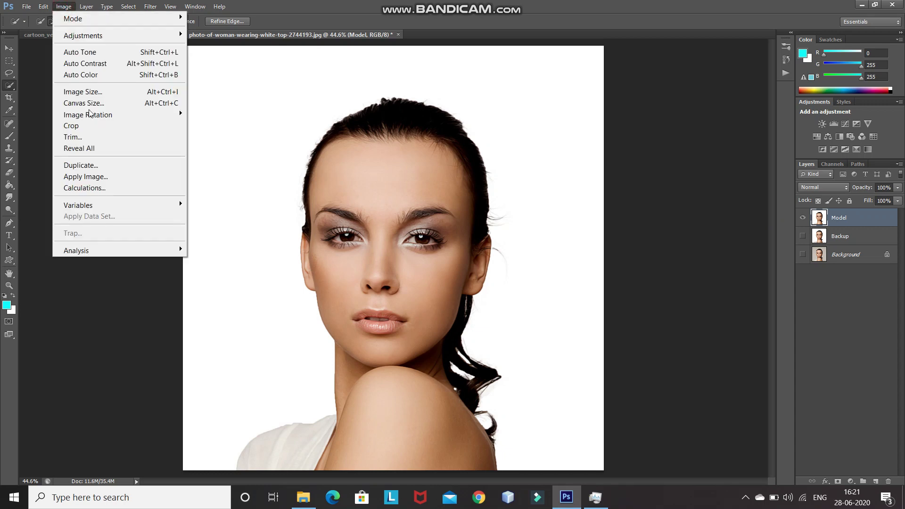
mouse_move(111, 115)
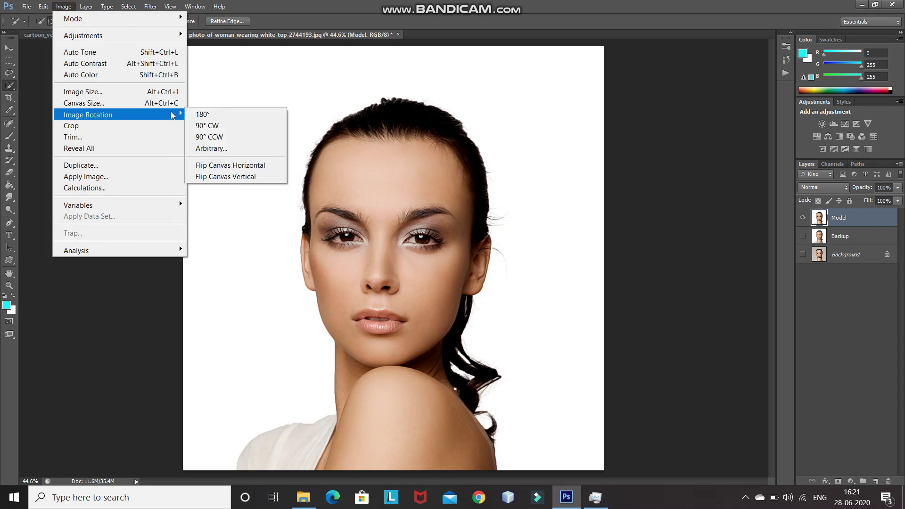
click(199, 126)
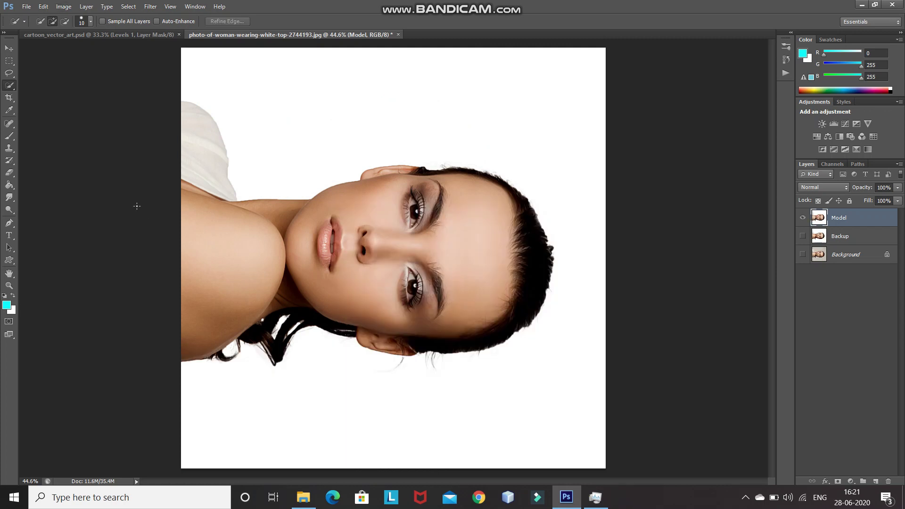
click(151, 7)
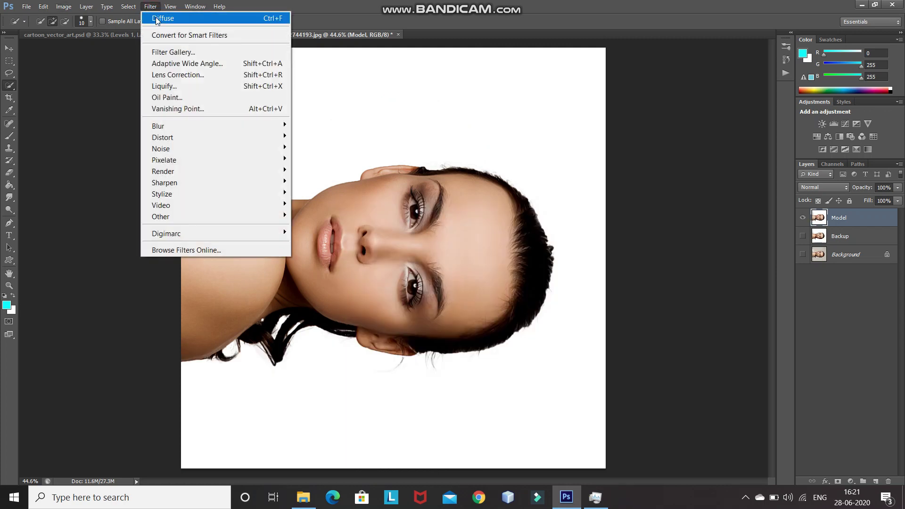
click(158, 19)
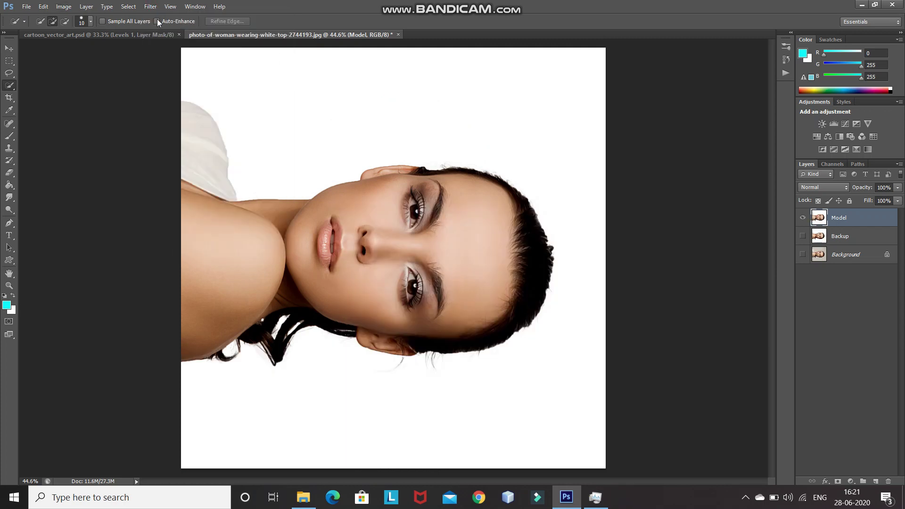
Step: Rotate the canvas 90° clockwise three more times back to upright, reapplying Diffuse after each of the first two turns
click(63, 6)
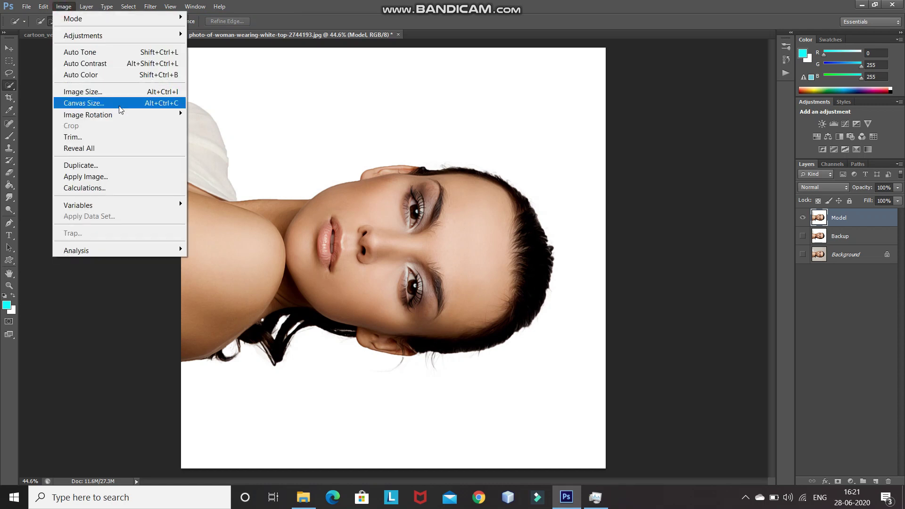
mouse_move(121, 115)
click(197, 126)
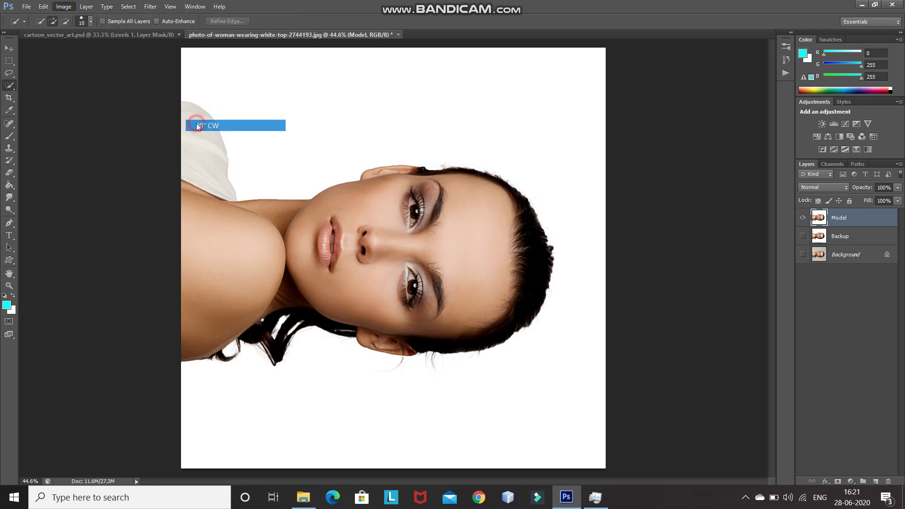
click(150, 6)
click(64, 7)
mouse_move(121, 115)
click(197, 124)
click(150, 7)
click(158, 232)
click(64, 6)
click(197, 126)
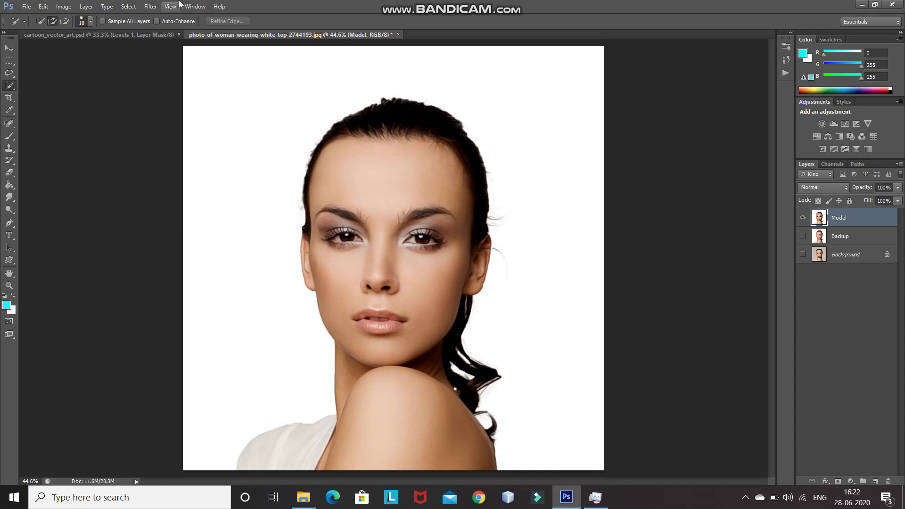
Step: Sharpen the diffused Model layer again with Smart Sharpen, using amount 80%, radius 3.0 px and Gaussian Blur removal
click(151, 6)
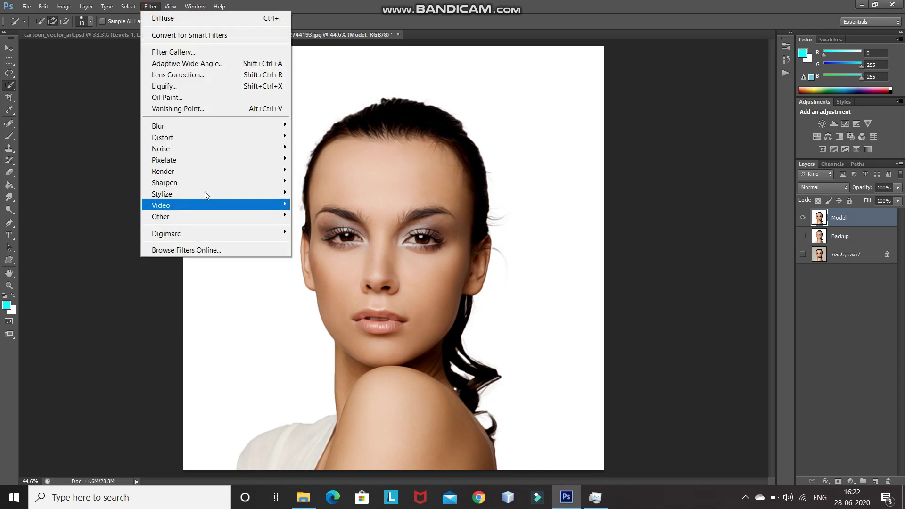
mouse_move(234, 182)
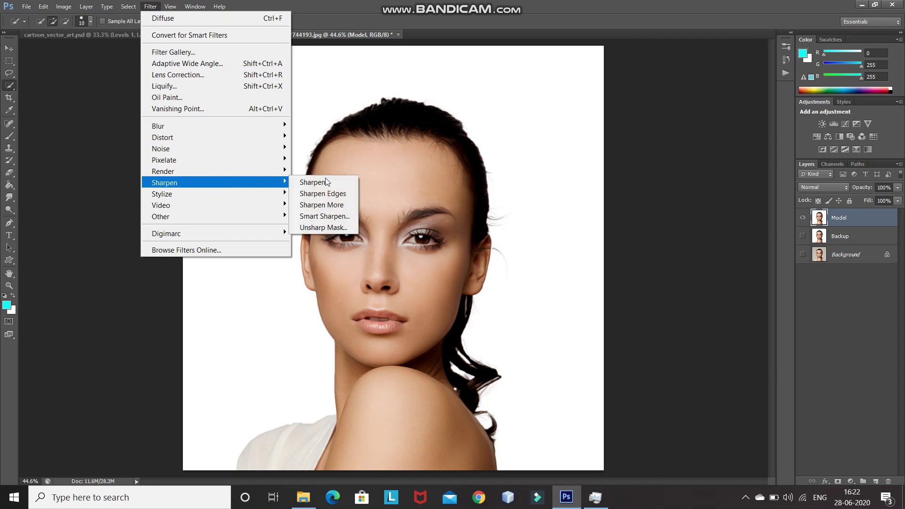
click(339, 216)
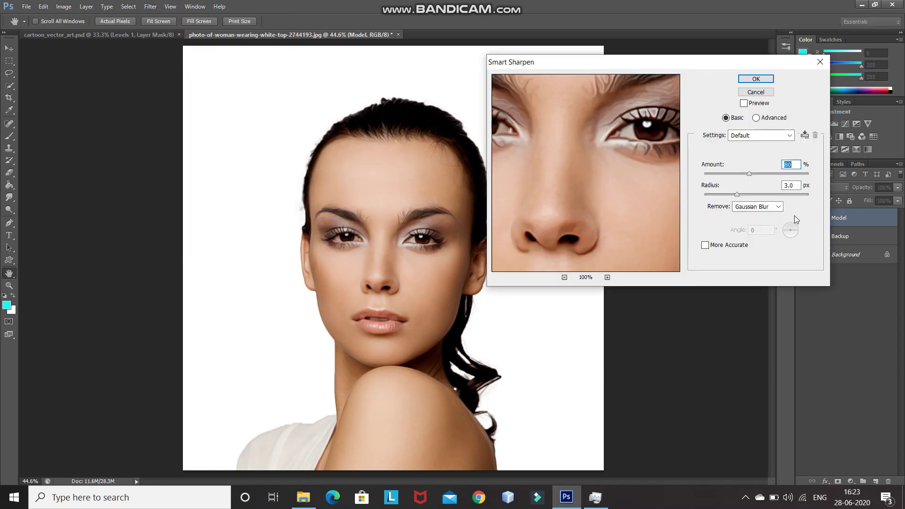
click(756, 79)
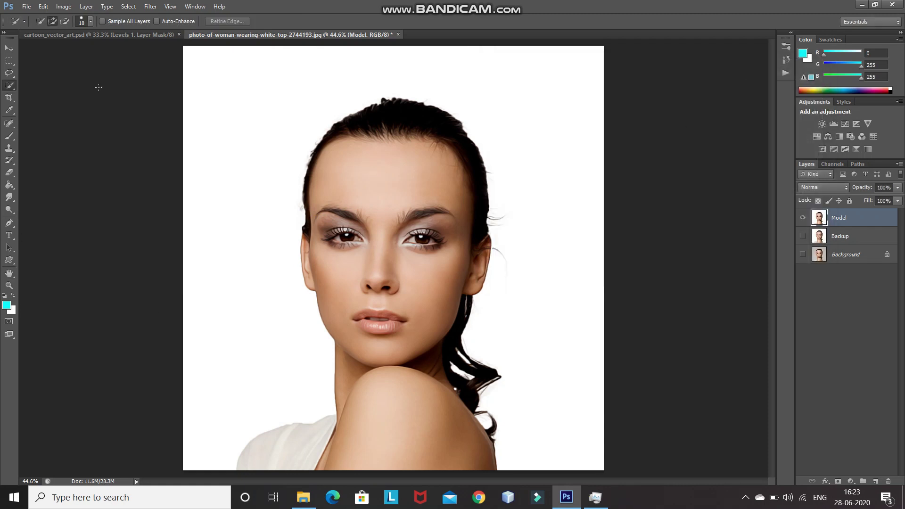
Step: Reapply the most recent filter to the Model layer and inspect the eyes and nose at 200% zoom
click(148, 7)
click(154, 17)
key(ctrl+plus)
key(ctrl+plus)
key(ctrl+plus)
key(ctrl+plus)
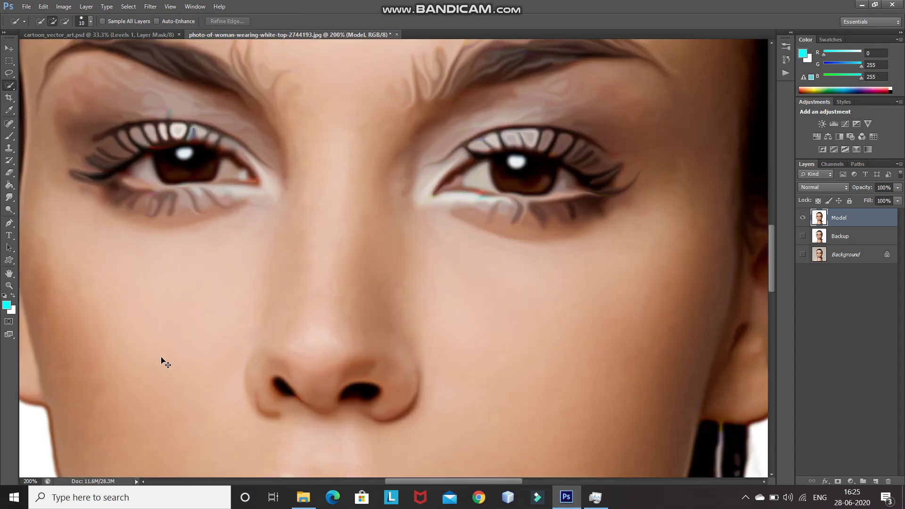
key(ctrl+minus)
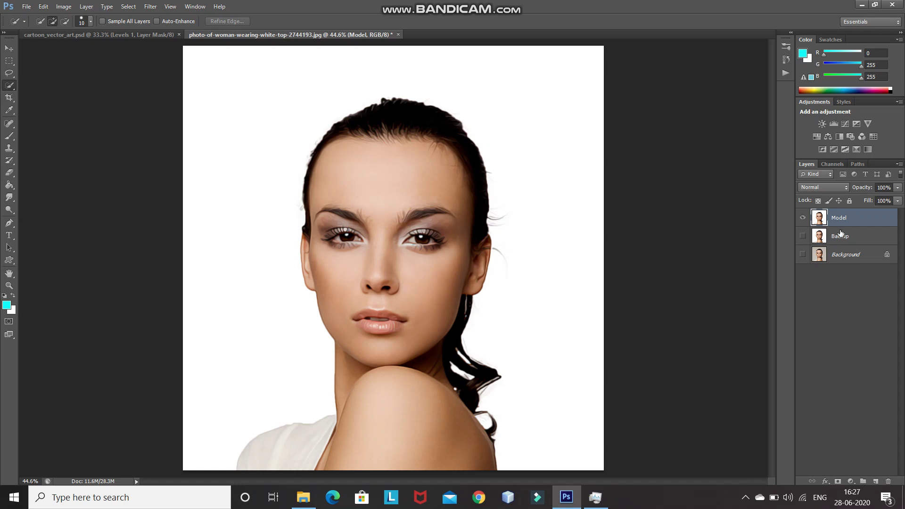
Step: Convert the Model layer to a Smart Object and duplicate it twice
right_click(859, 220)
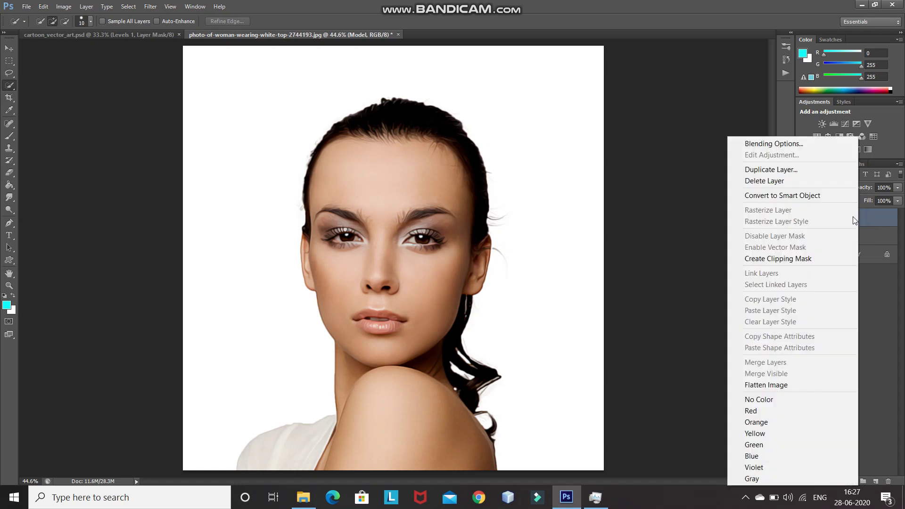
click(799, 197)
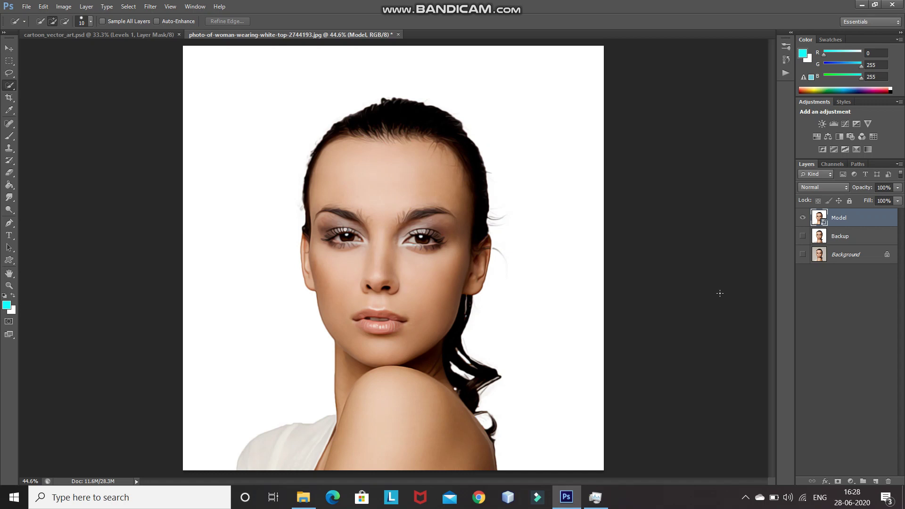
key(ctrl+j)
key(ctrl+j)
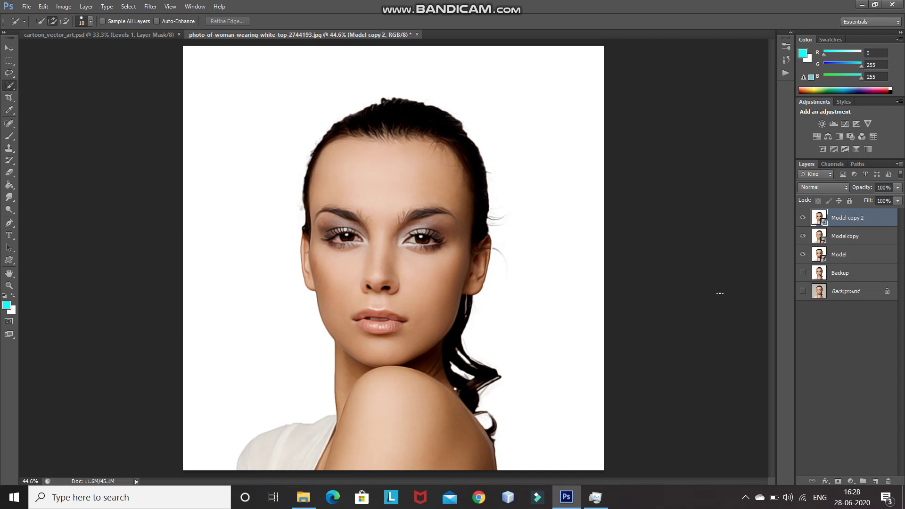
Step: Rename the three Model smart object layers from top to bottom as Detail3, Detail2 and Detail1
double_click(849, 218)
text(Detail3)
double_click(845, 232)
text(Detail2)
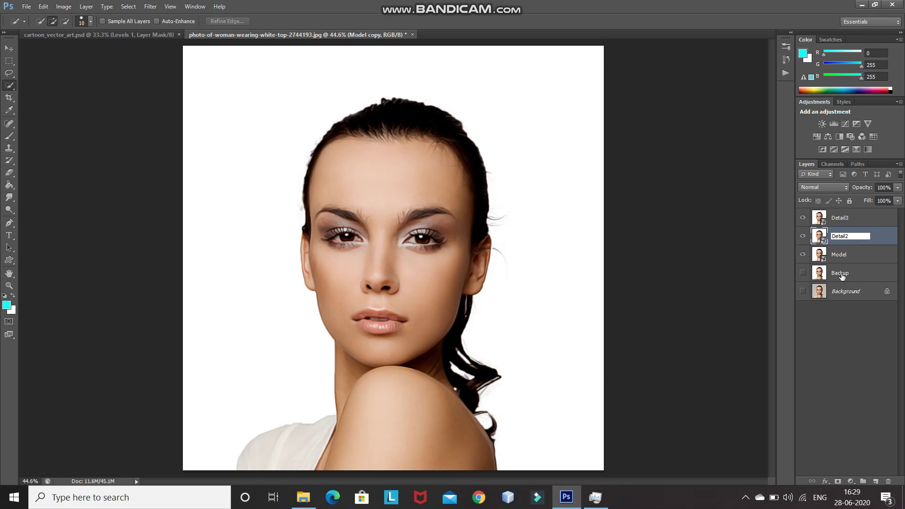
double_click(845, 254)
text(Detail1)
click(870, 256)
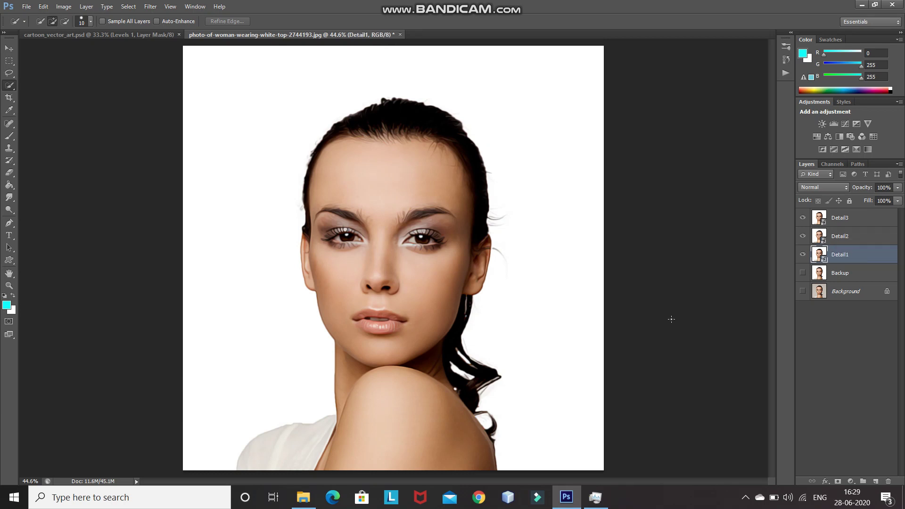
Step: Hide Detail2 and Detail3, and apply the Cutout filter to Detail1 with 8 levels, edge simplicity 3 and edge fidelity 2
click(802, 236)
click(803, 218)
click(150, 6)
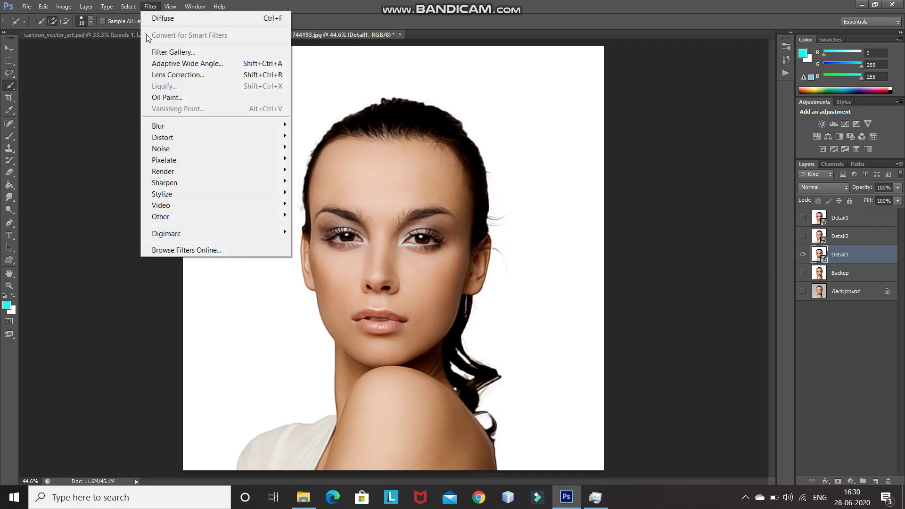
click(162, 52)
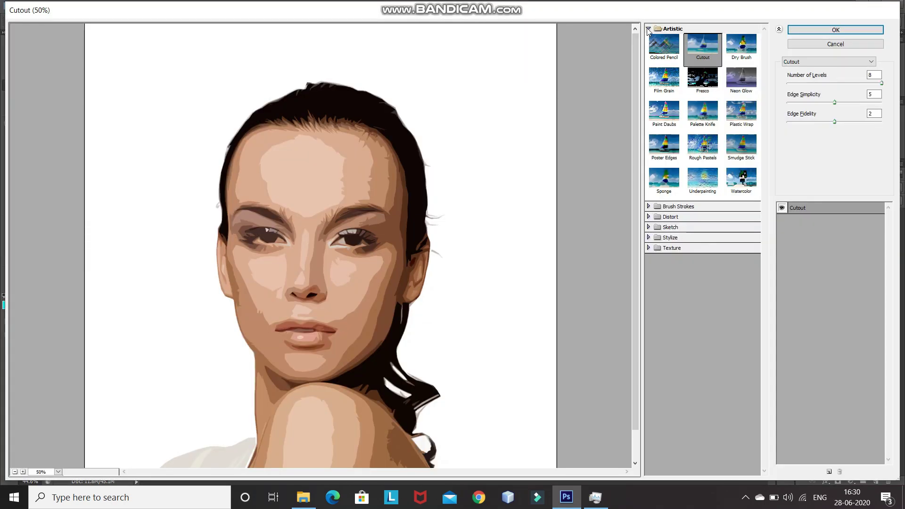
click(649, 29)
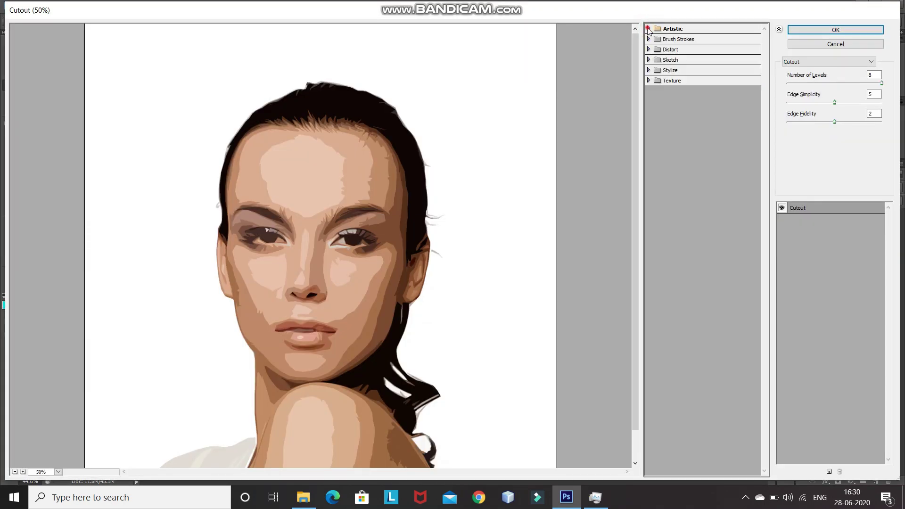
click(649, 28)
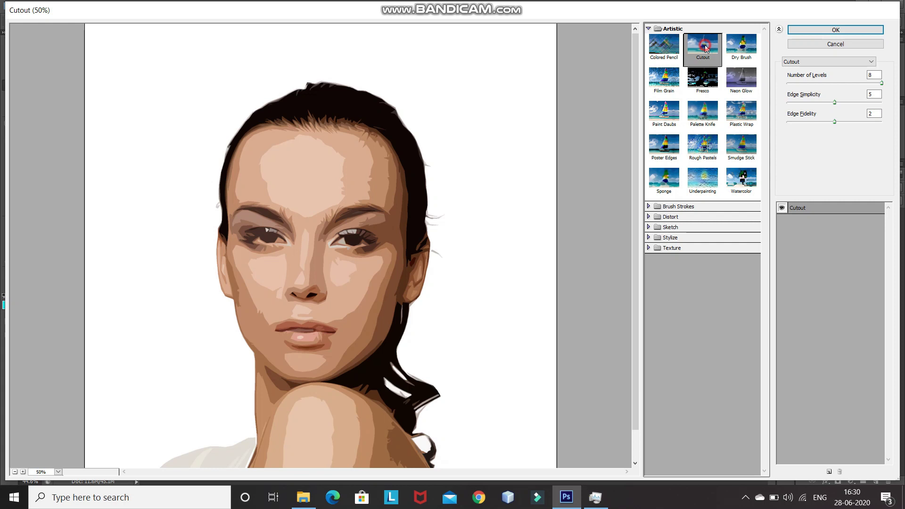
click(873, 77)
click(875, 96)
key(BackSpace)
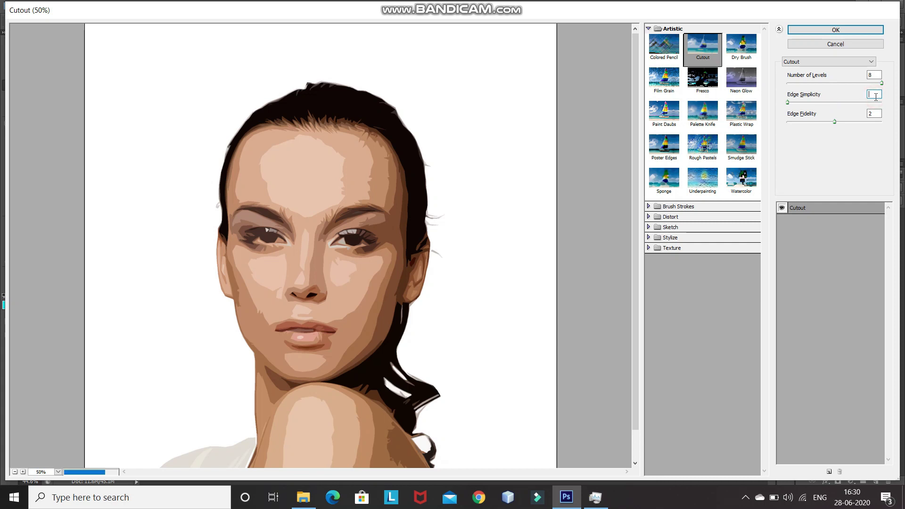
text(3)
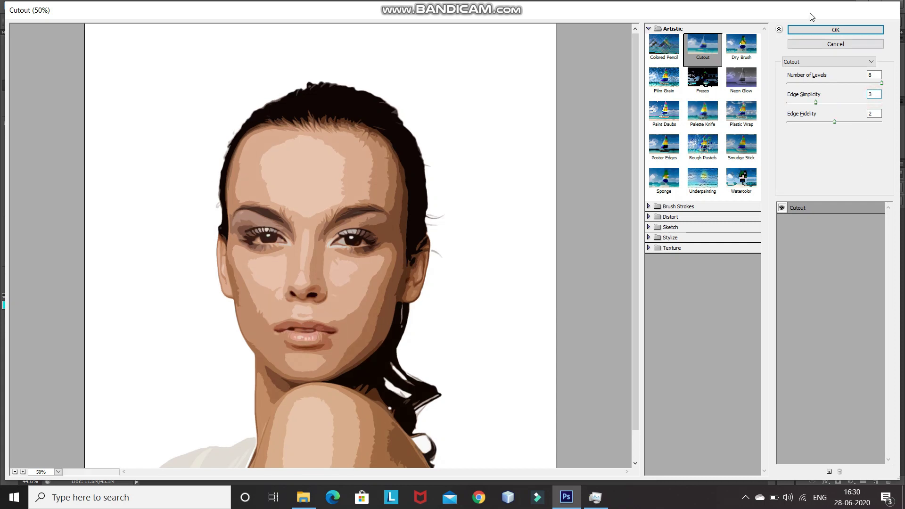
click(808, 28)
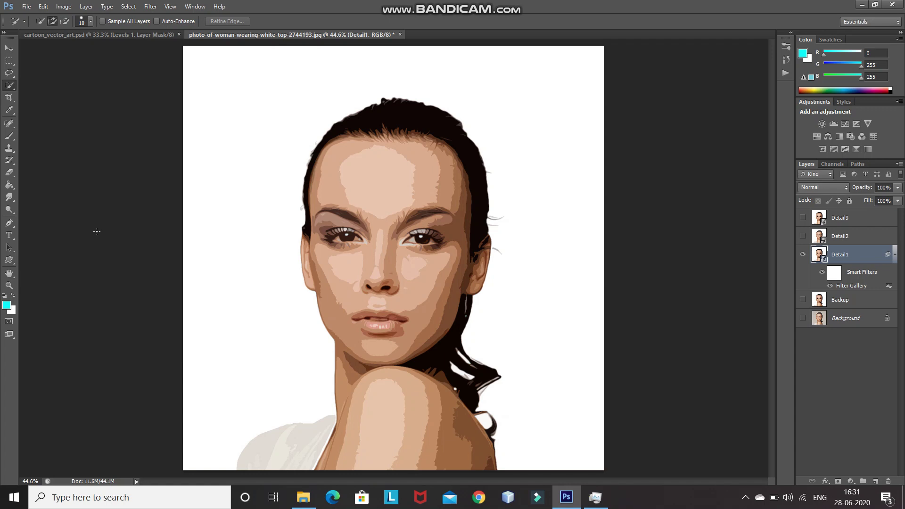
Step: Sharpen the Detail1 layer with an Unsharp Mask of 100% amount, 2.0 pixels radius and threshold 0
click(154, 7)
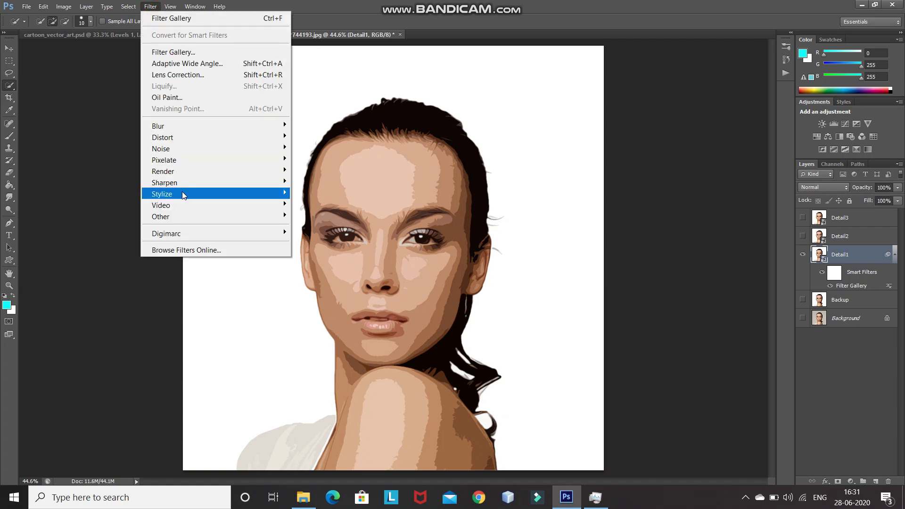
mouse_move(178, 183)
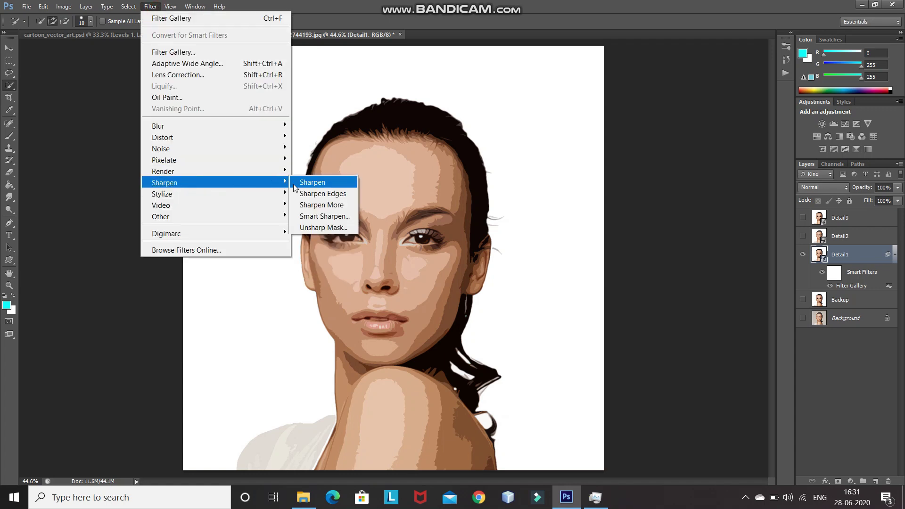
click(311, 228)
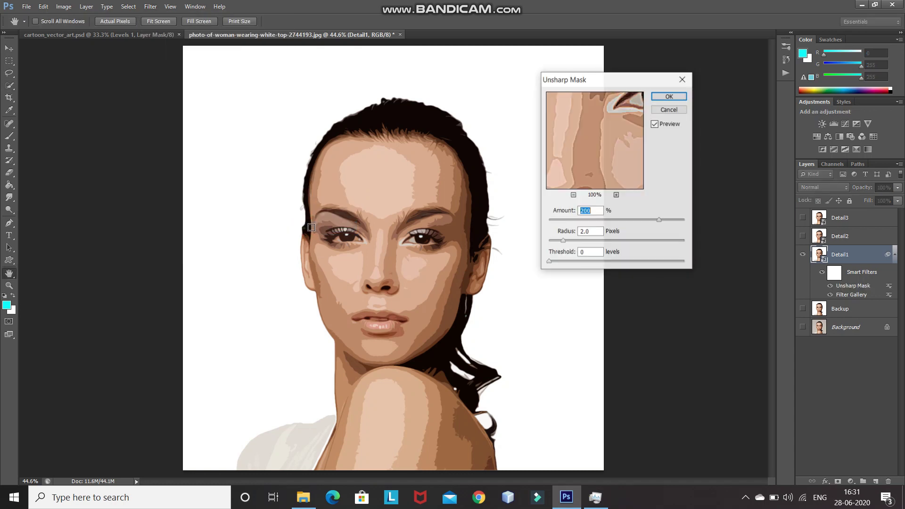
text(100)
click(673, 96)
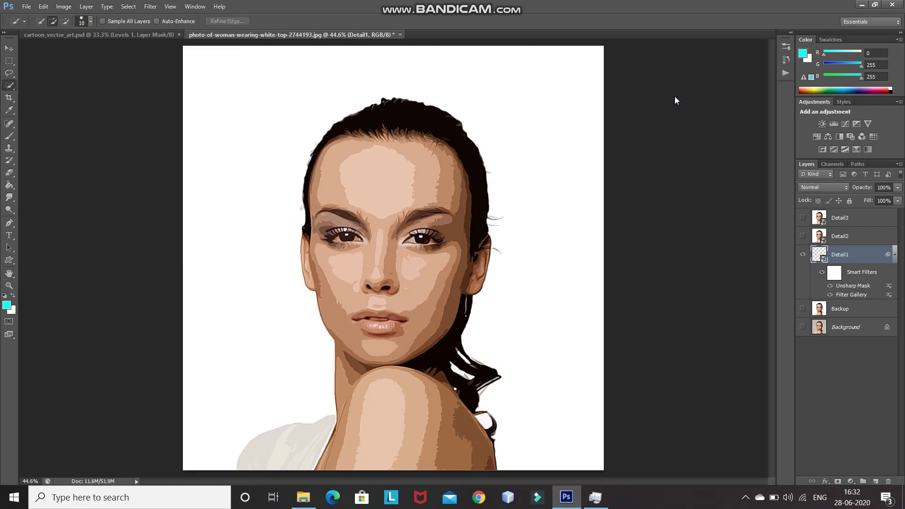
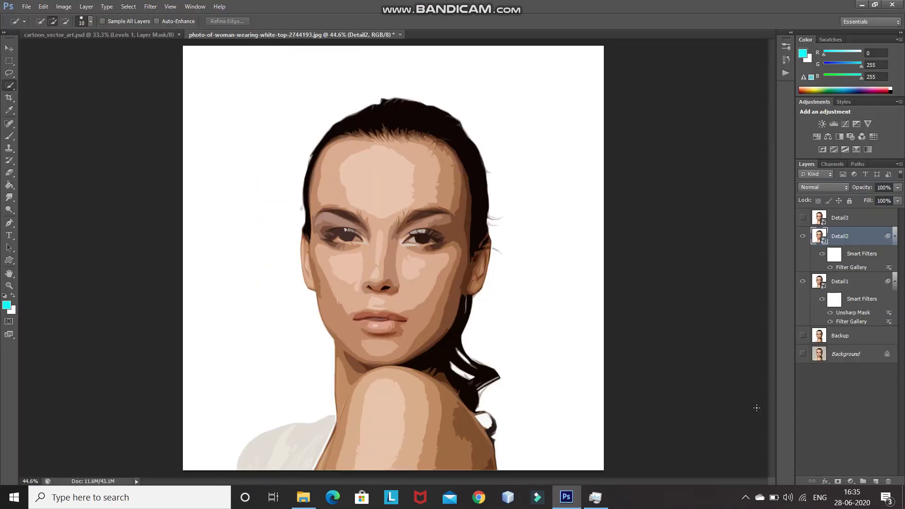
Step: Set the blending opacity of Detail2's Filter Gallery smart filter to 35% in Normal mode
double_click(890, 268)
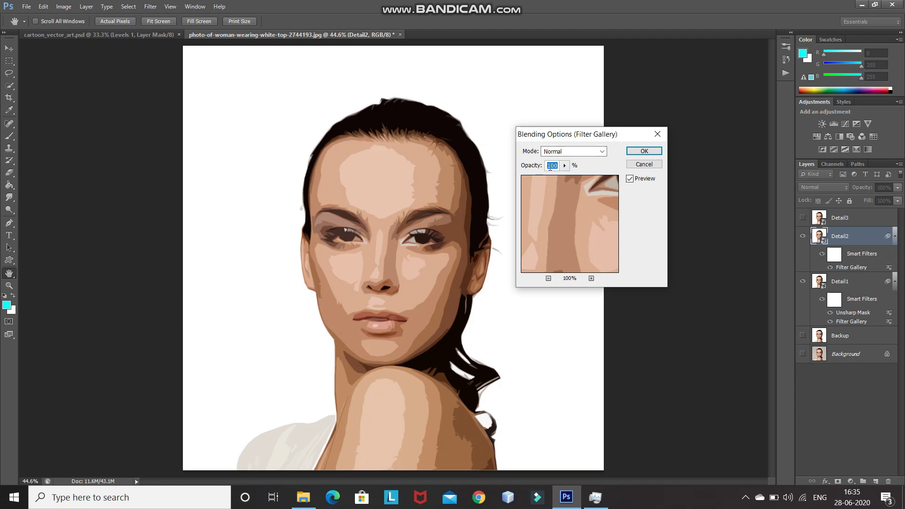
key(BackSpace)
text(35)
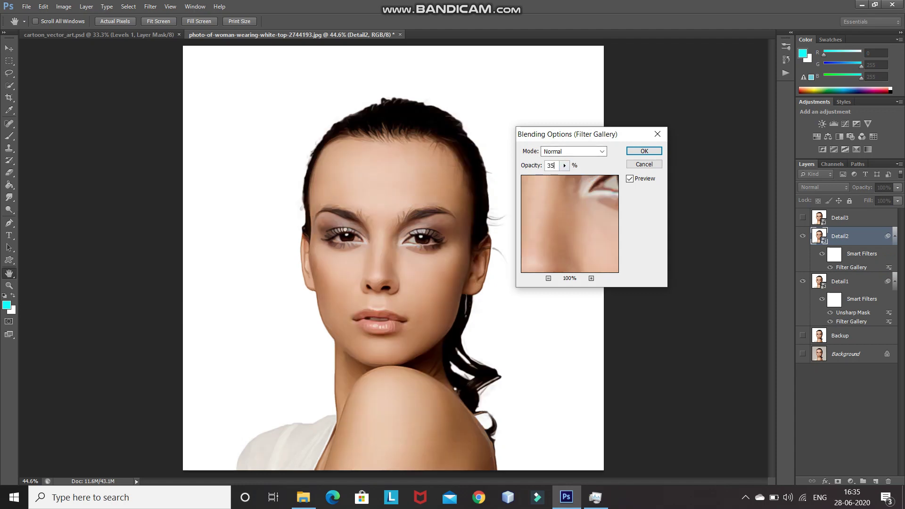
click(639, 151)
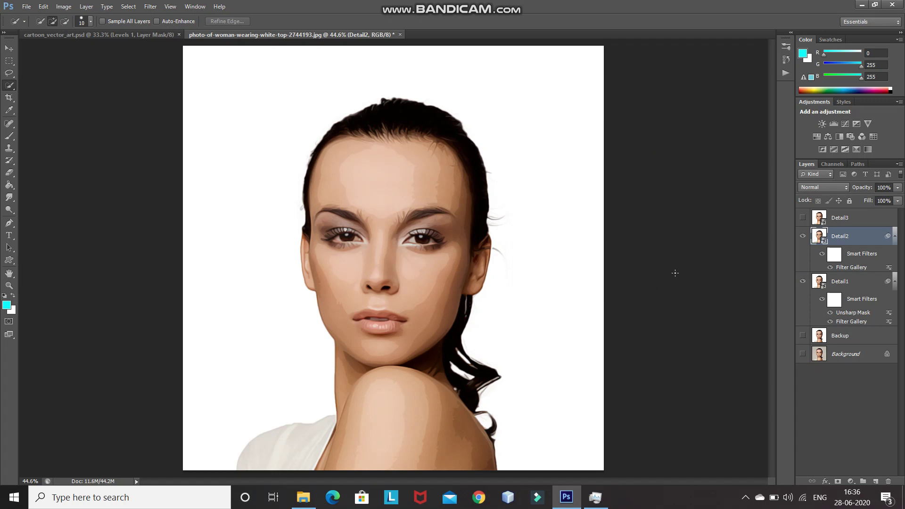
Step: Apply a second Cutout filter to Detail2 with 8 levels, edge simplicity 5 and edge fidelity 2, and accept its blending options
click(150, 7)
click(173, 52)
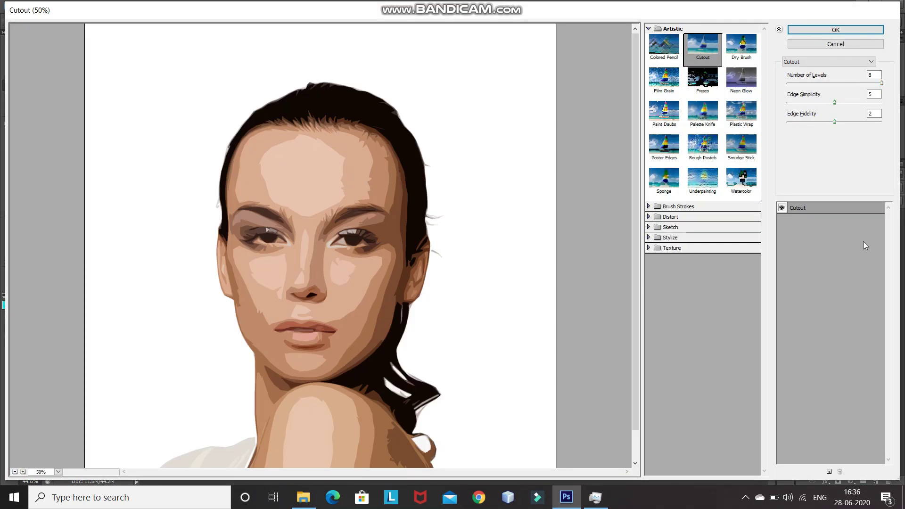
key(Return)
double_click(889, 272)
key(Return)
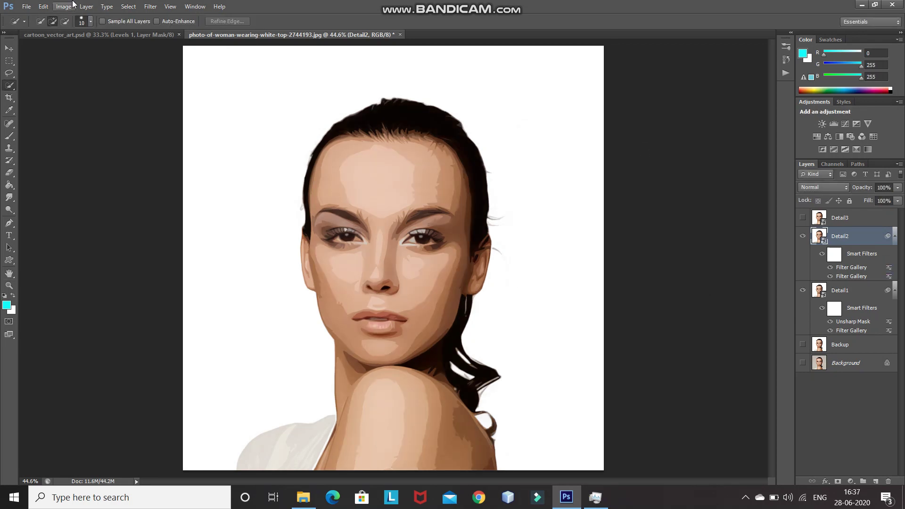
Step: Sharpen the Detail2 layer with an Unsharp Mask of 200% amount, 2.0 pixels radius and threshold 0
click(150, 7)
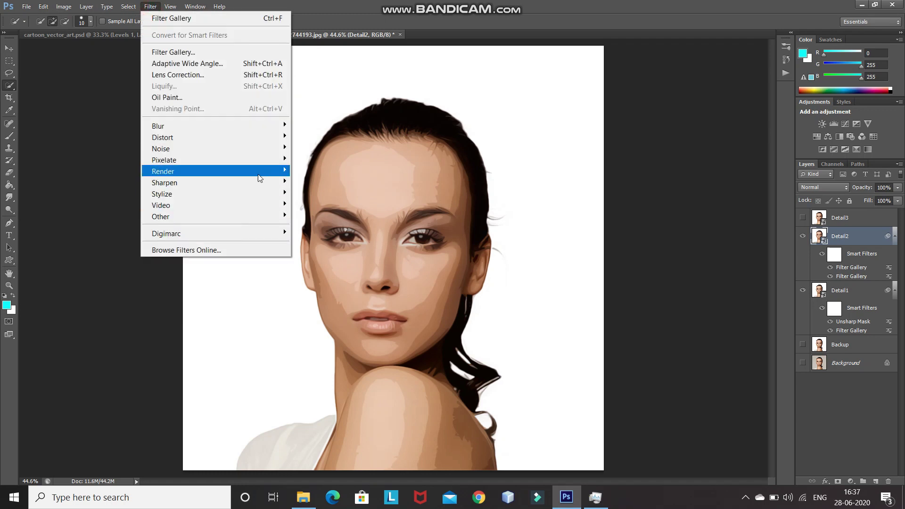
mouse_move(266, 183)
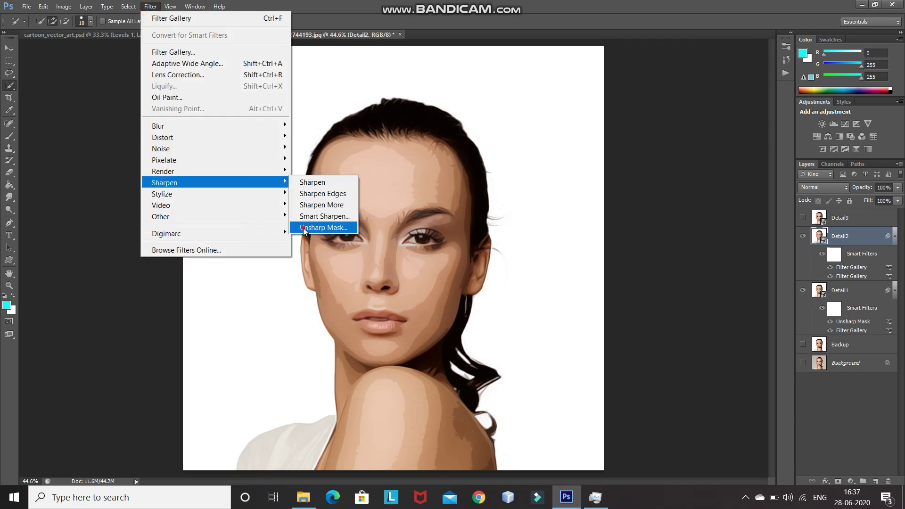
click(304, 228)
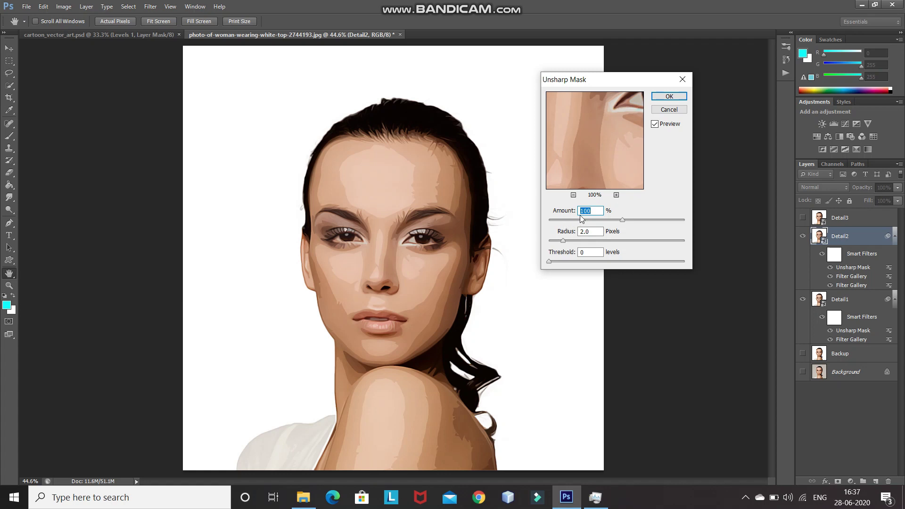
text(200)
click(669, 97)
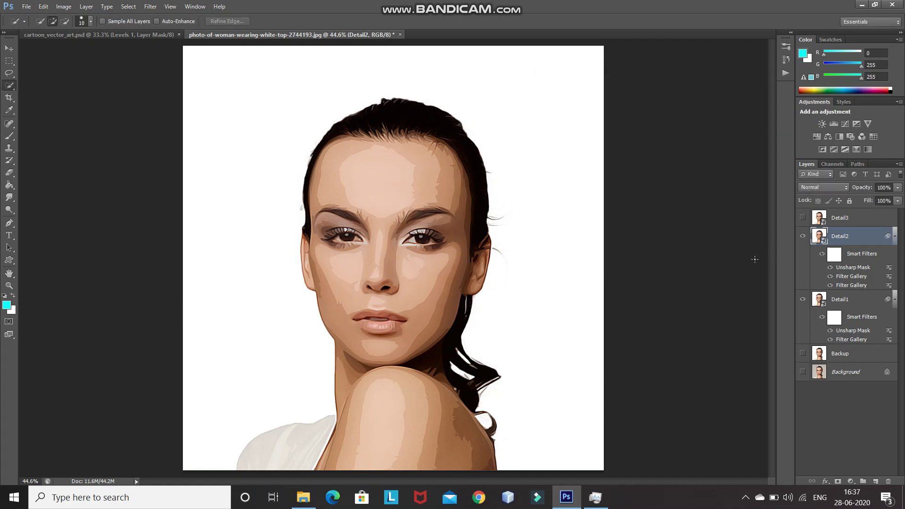
Step: Try a 50% layer opacity on Detail2 and compare the portrait with that layer hidden and shown
click(884, 186)
text(50)
key(Return)
click(803, 236)
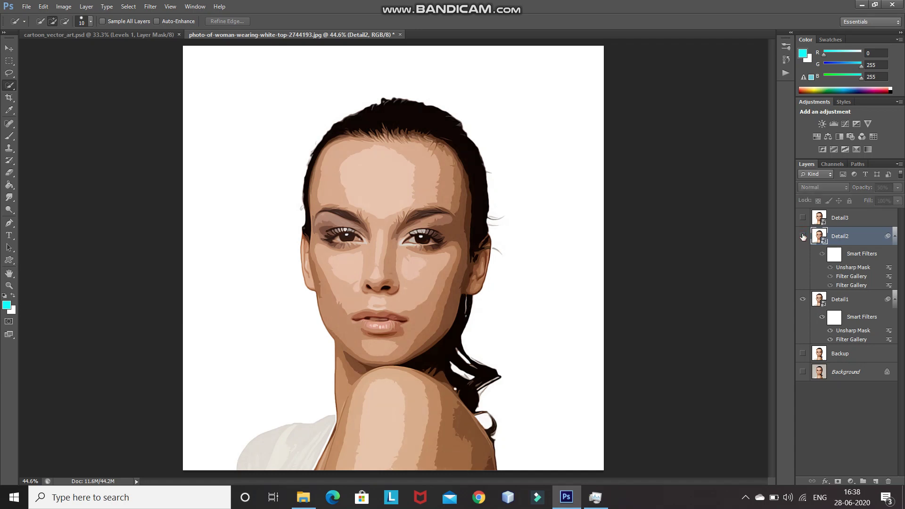
click(803, 235)
click(803, 235)
click(803, 236)
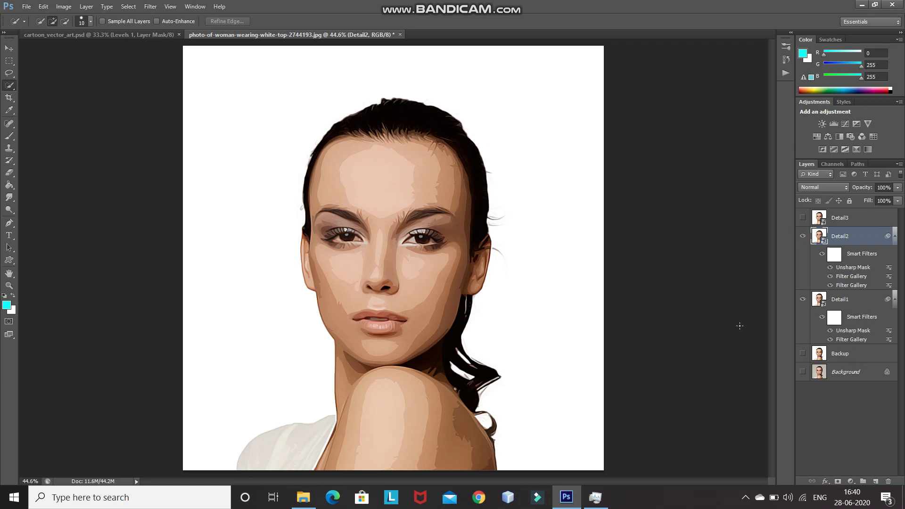
Step: Show the Detail3 layer and apply the High Pass filter to it with a radius of 2.0 pixels
click(861, 222)
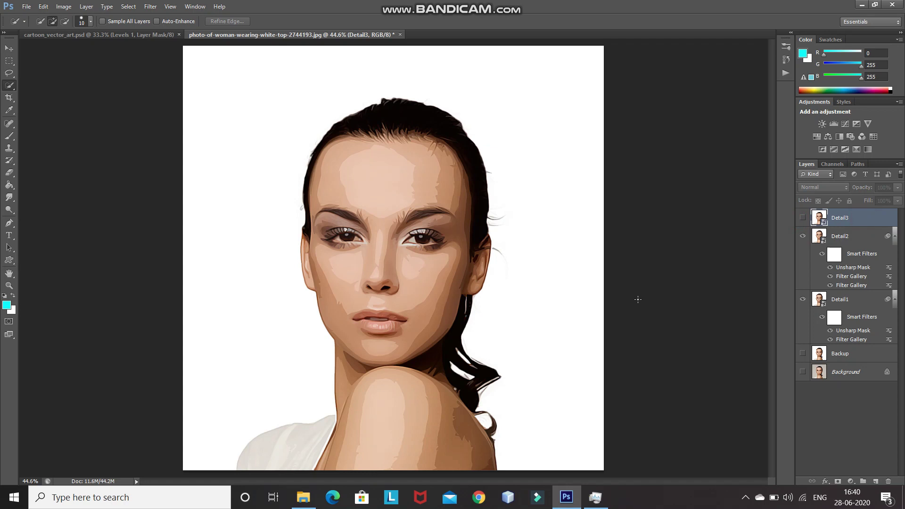
click(802, 219)
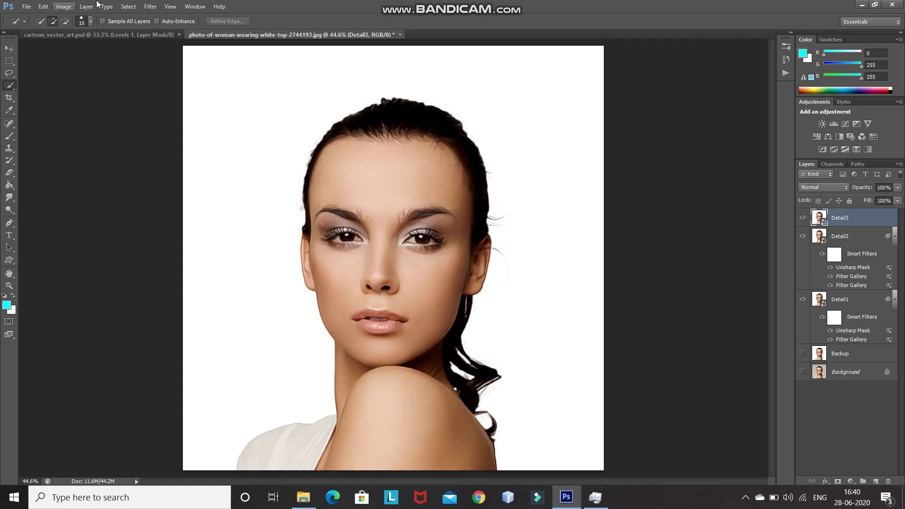
click(150, 6)
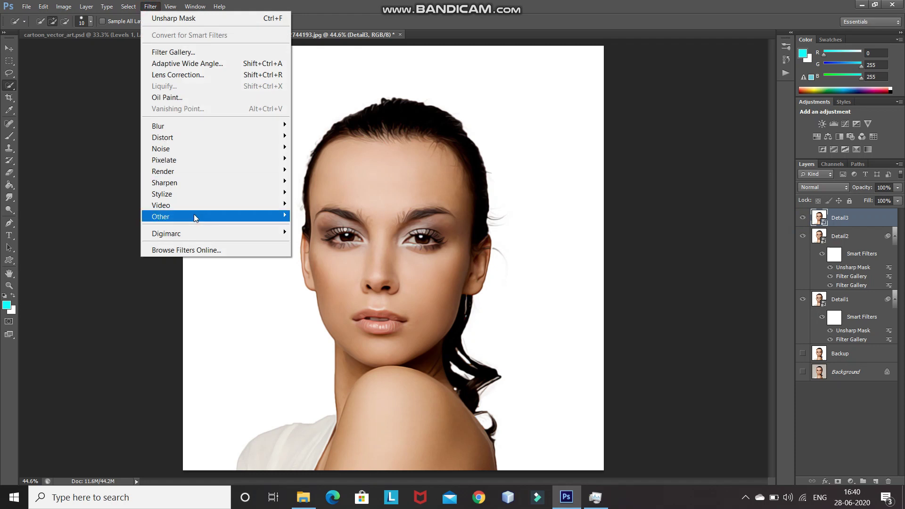
mouse_move(194, 216)
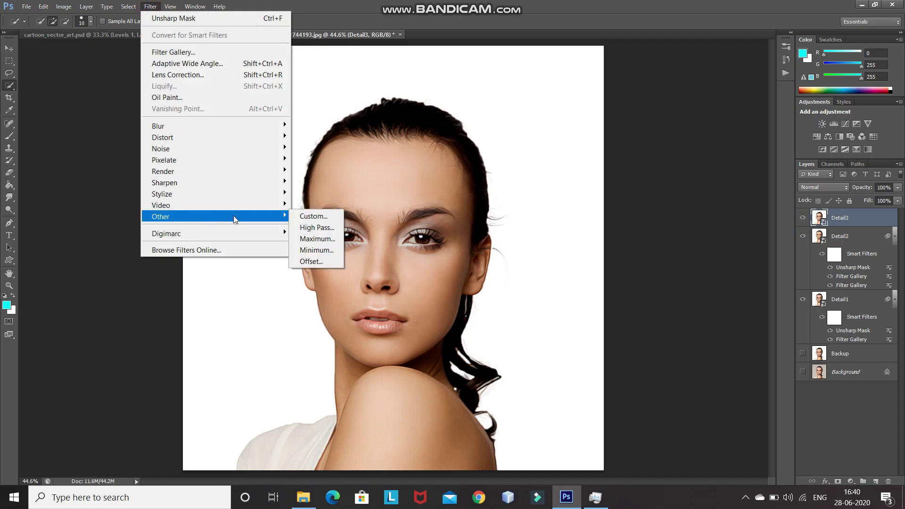
click(309, 228)
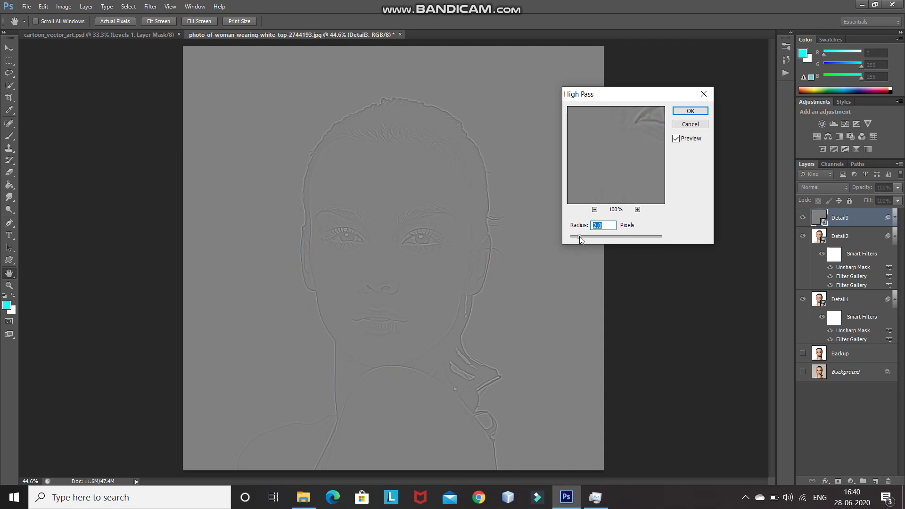
drag(579, 236, 615, 236)
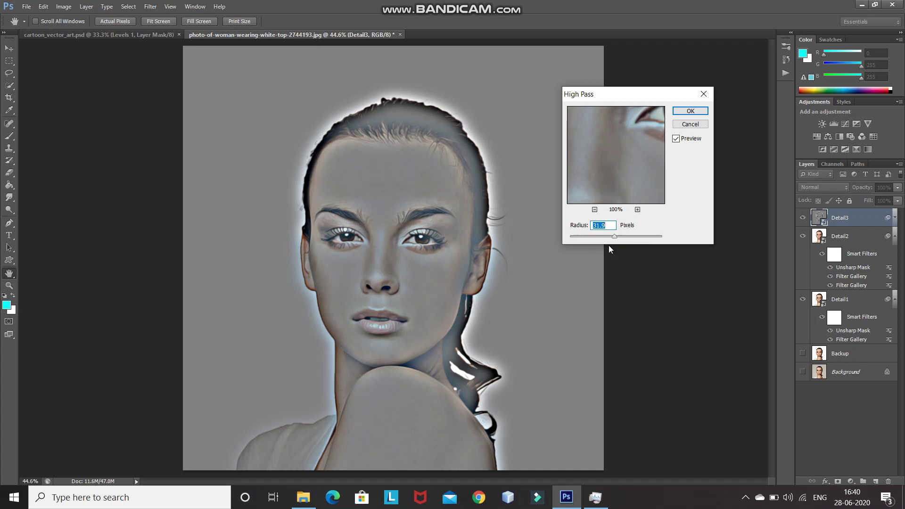
key(BackSpace)
text(2.0)
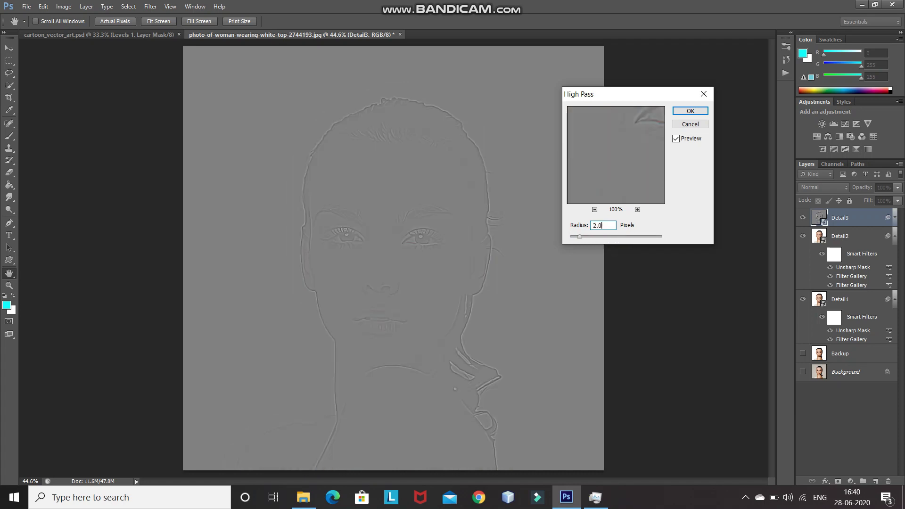
click(689, 111)
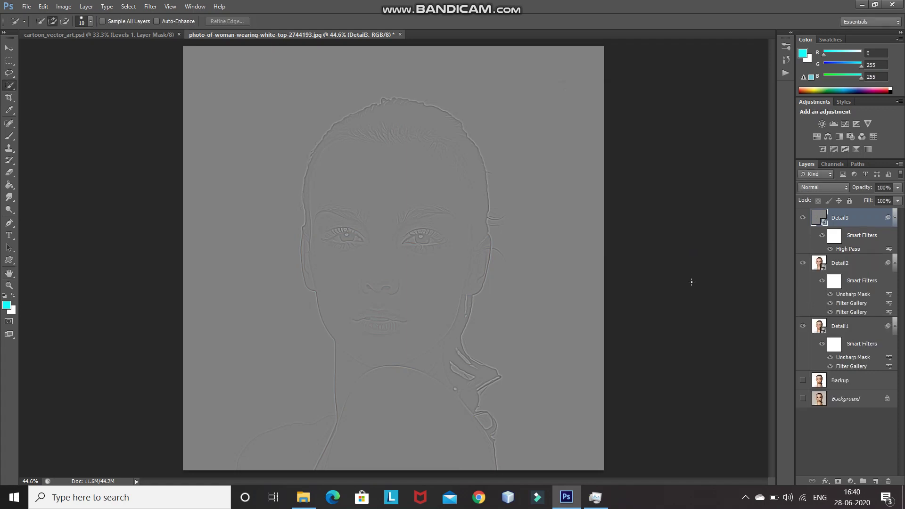
Step: Set Detail3's blend mode to Overlay and group the Detail3, Detail2 and Detail1 layers
click(817, 187)
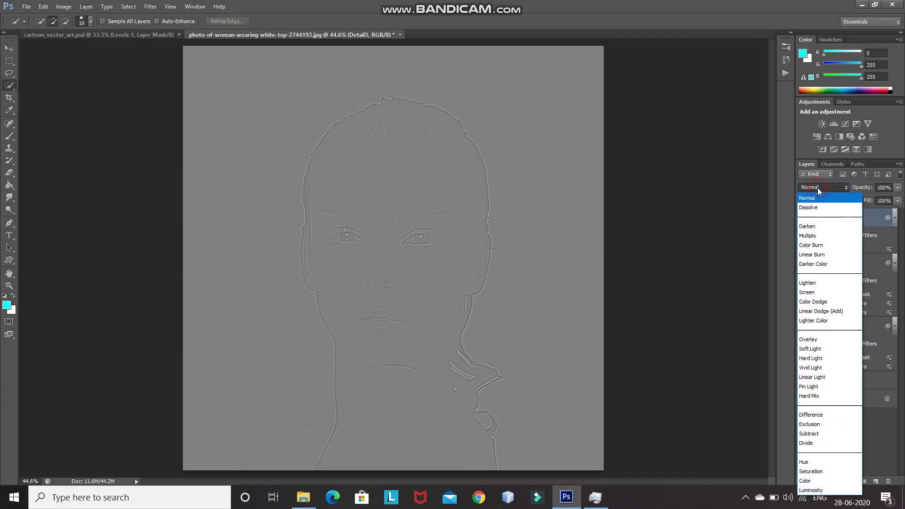
click(808, 339)
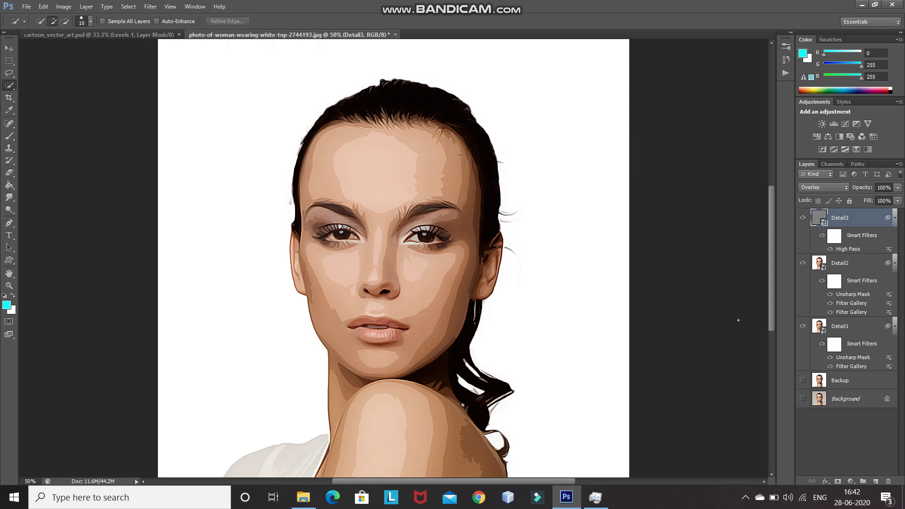
shift+click(858, 325)
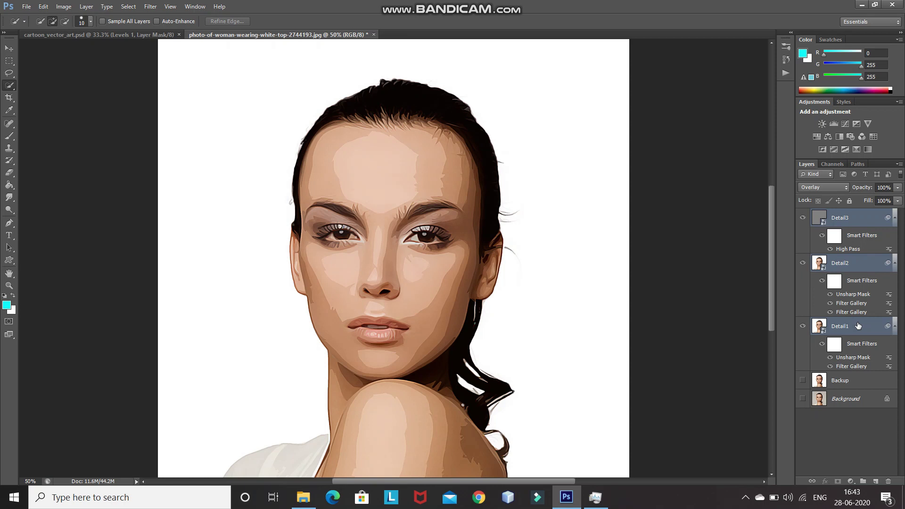
key(ctrl+g)
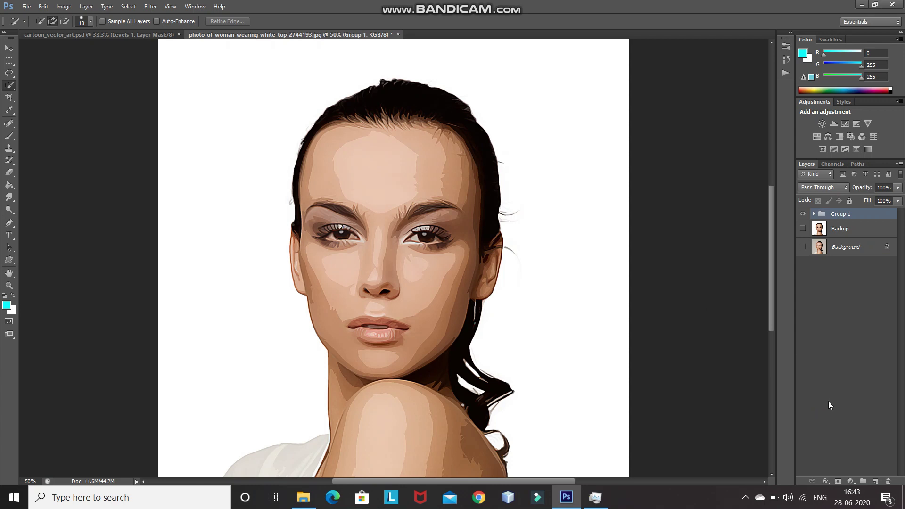
Step: Add a Levels adjustment clipped to the group of detail layers, with shadow input 24 and midtone 1.07
click(851, 482)
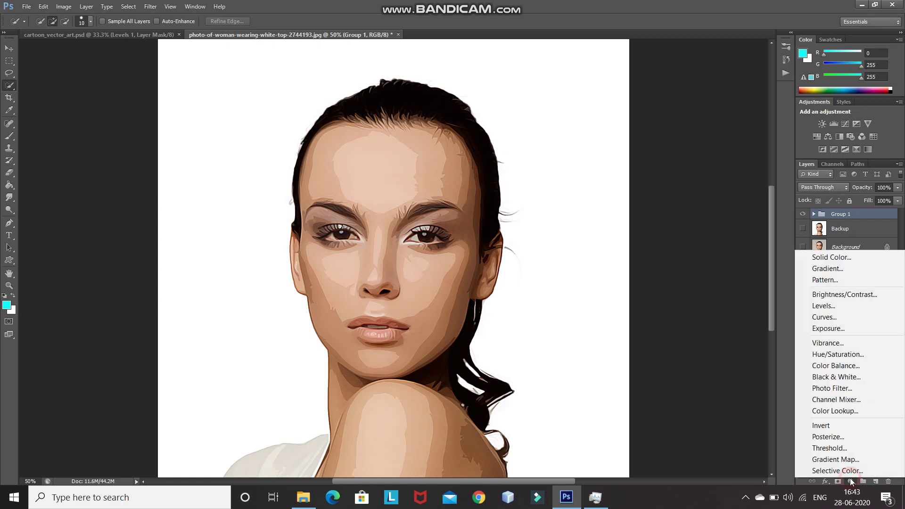
click(830, 306)
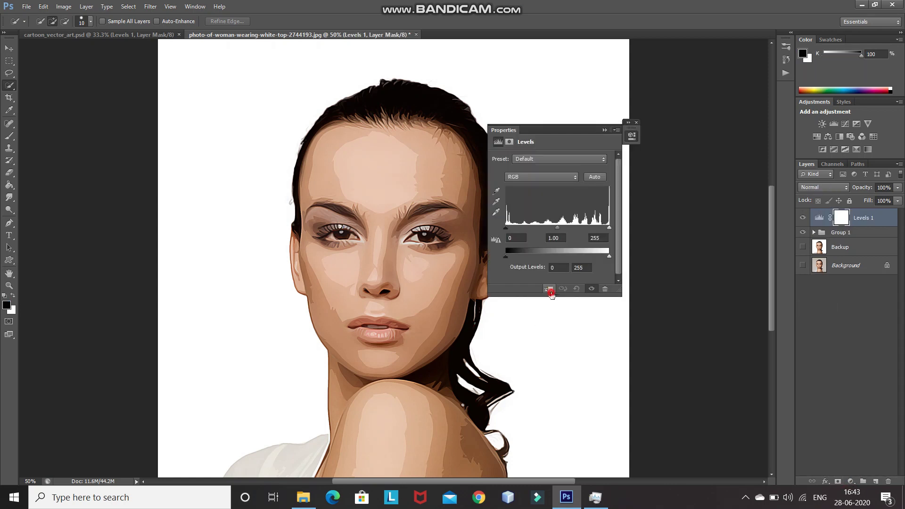
click(550, 289)
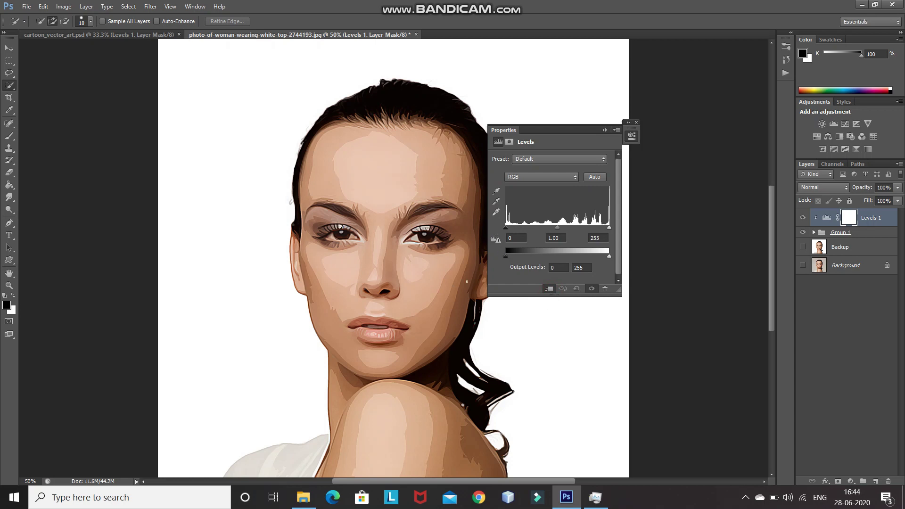
drag(505, 230, 560, 228)
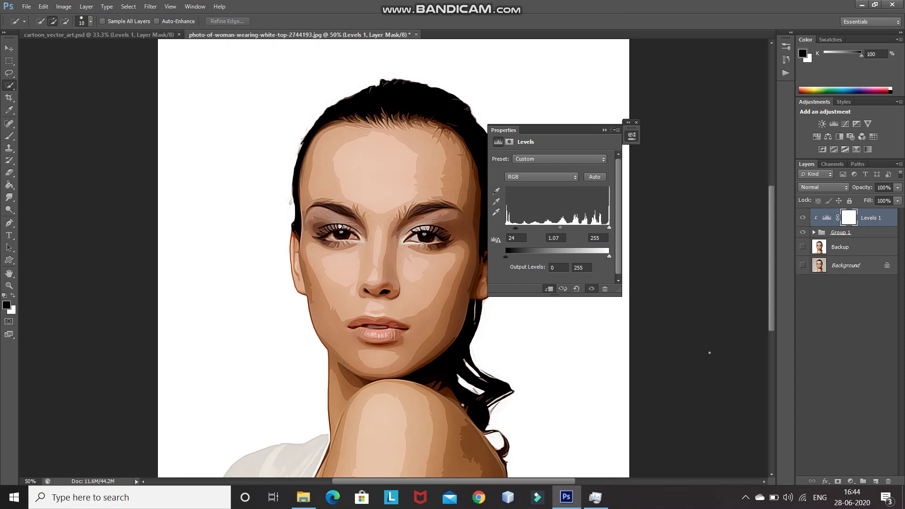
click(605, 129)
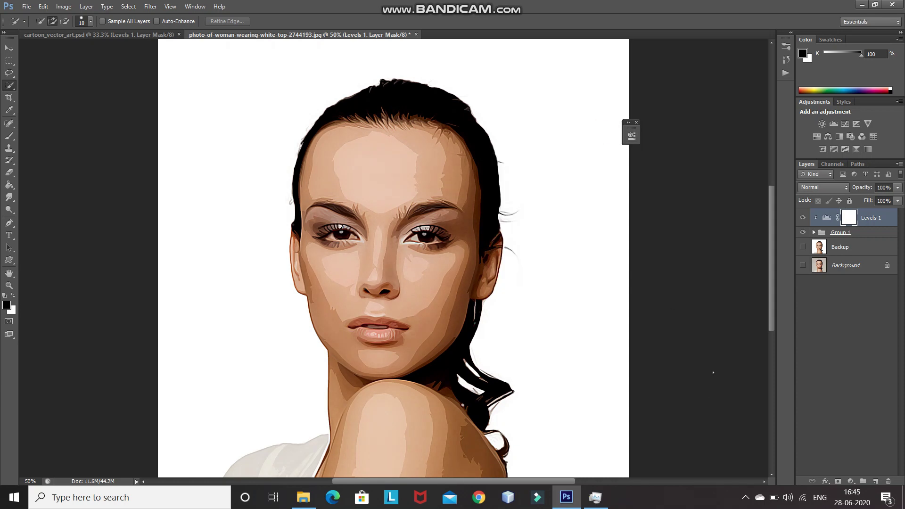
Step: Add a Vibrance adjustment clipped to the group of detail layers, with vibrance +13 and saturation +2
click(851, 482)
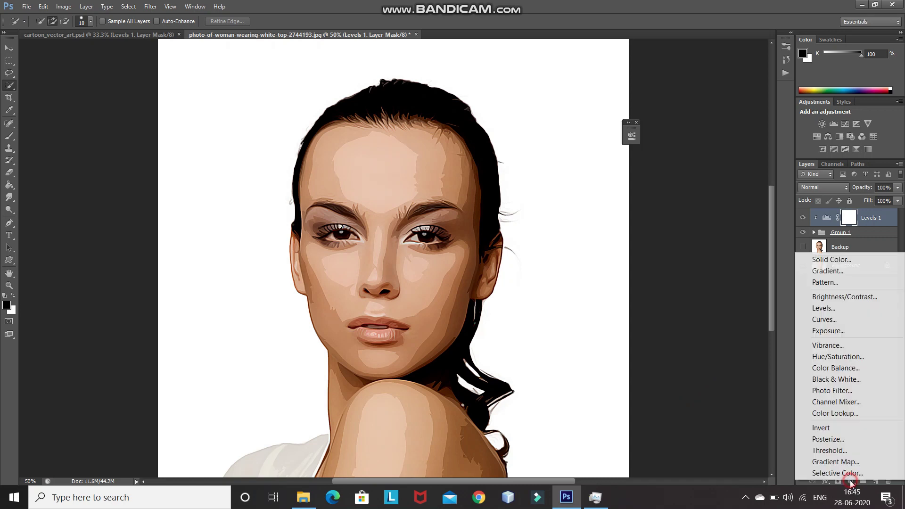
click(823, 347)
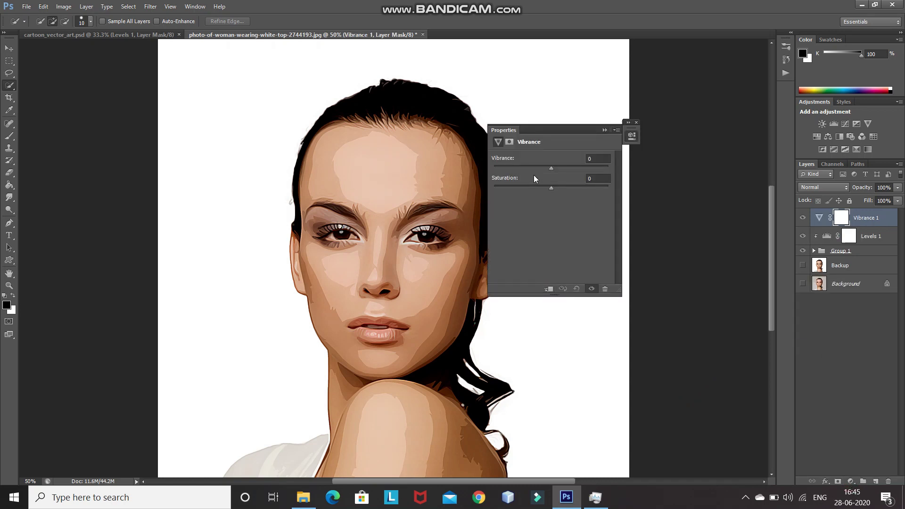
mouse_move(552, 170)
mouse_down()
mouse_move(560, 172)
mouse_move(553, 188)
mouse_up()
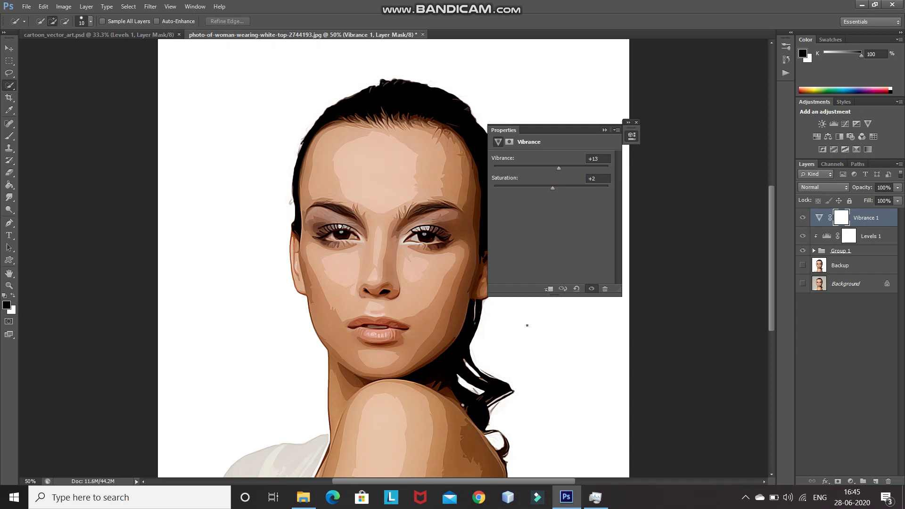
click(549, 289)
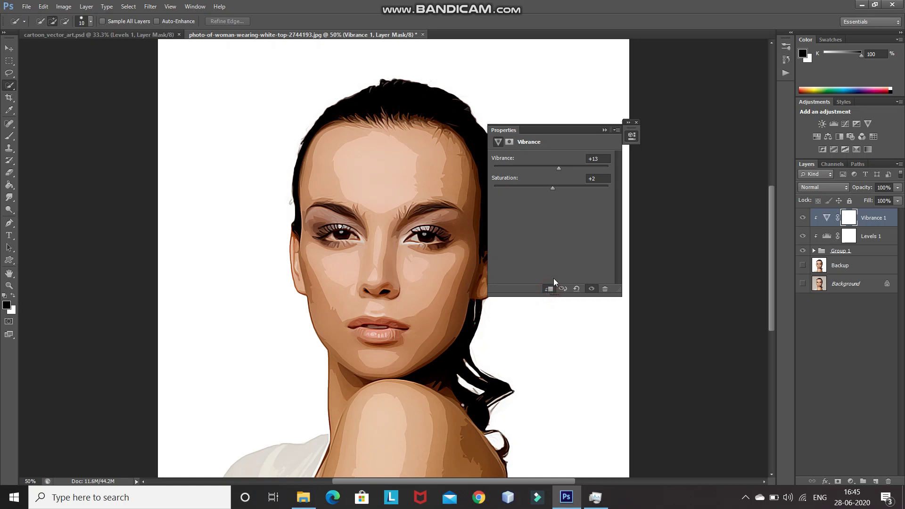
click(605, 130)
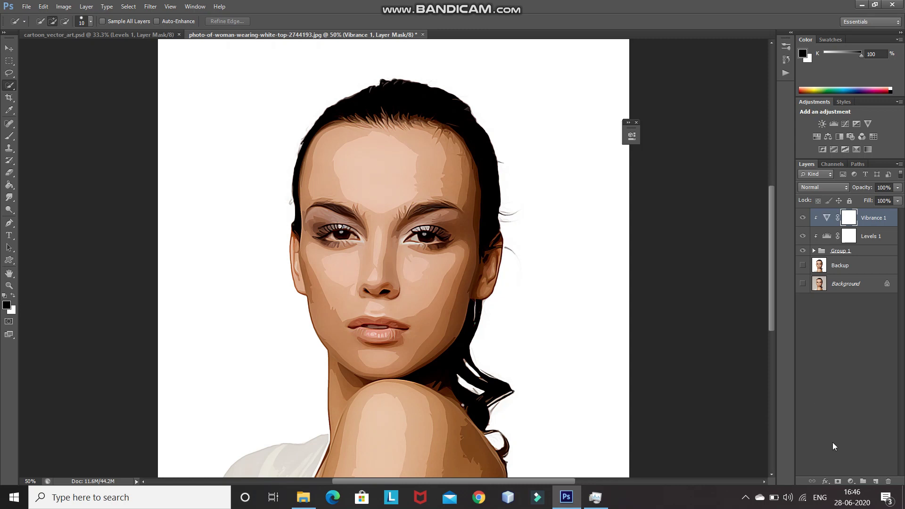
Step: Add a Gradient Map adjustment with the violet-to-orange preset, clipped to the group of detail layers
click(852, 482)
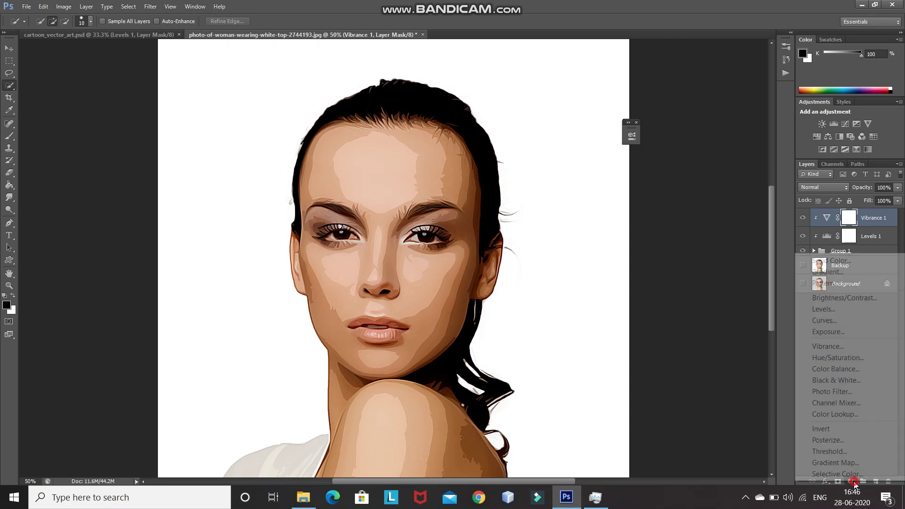
click(831, 463)
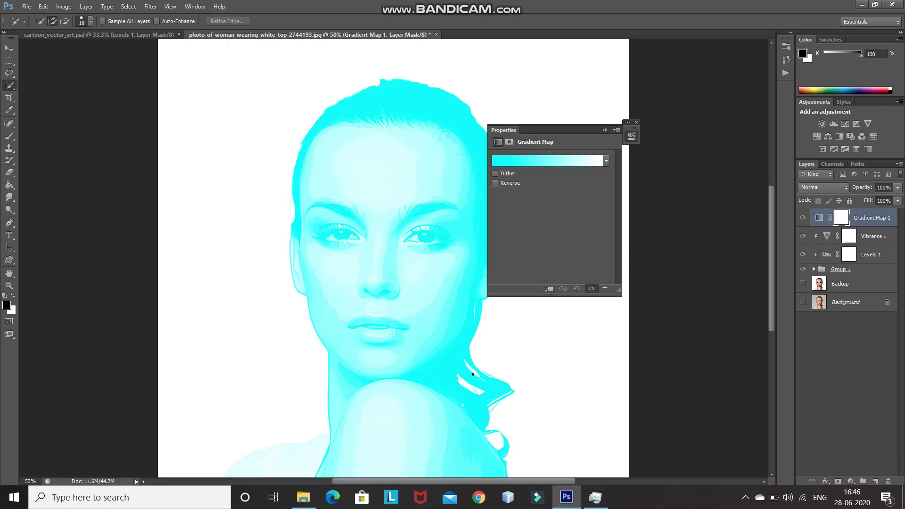
click(607, 161)
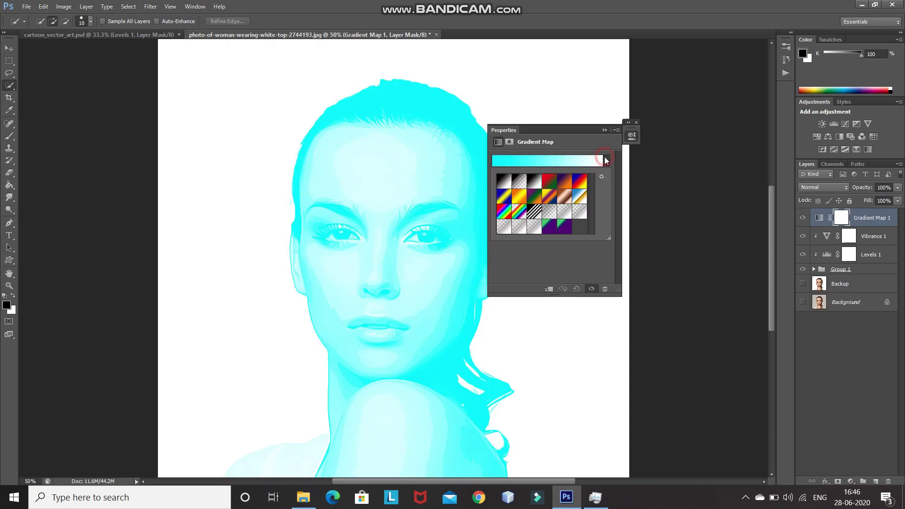
click(566, 186)
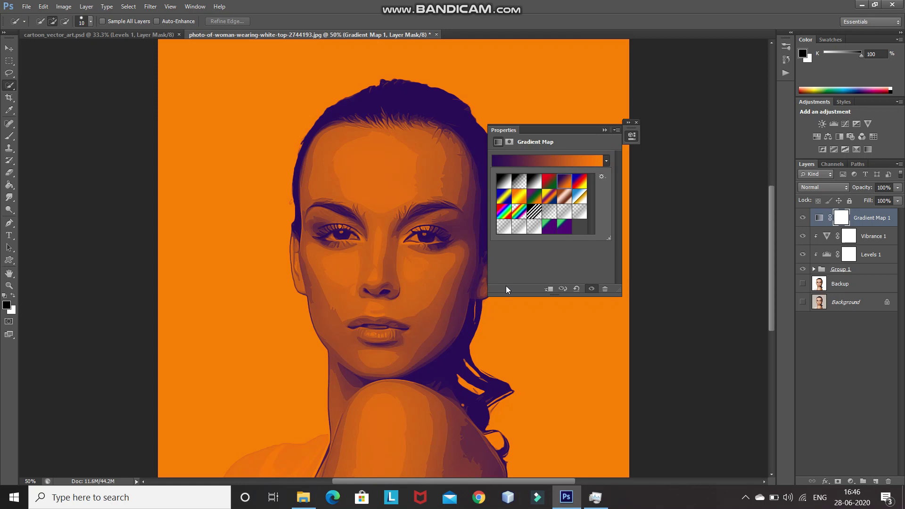
click(549, 289)
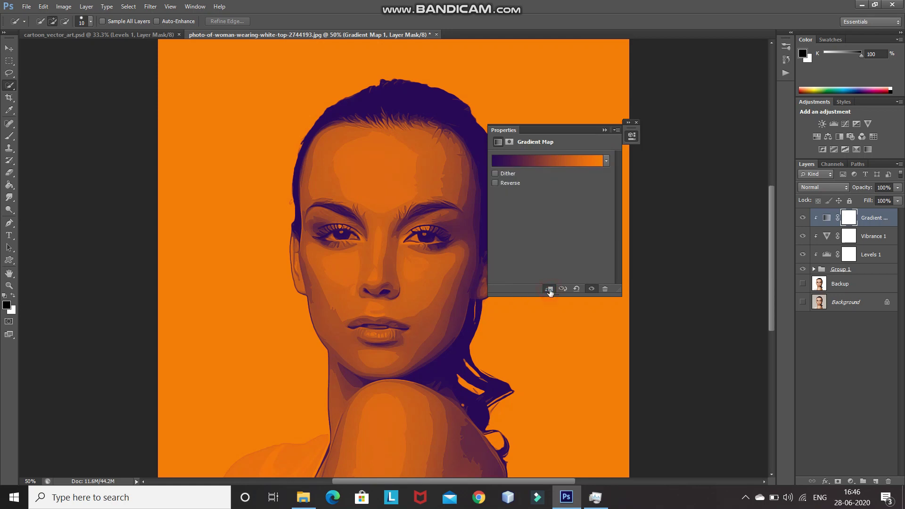
click(604, 129)
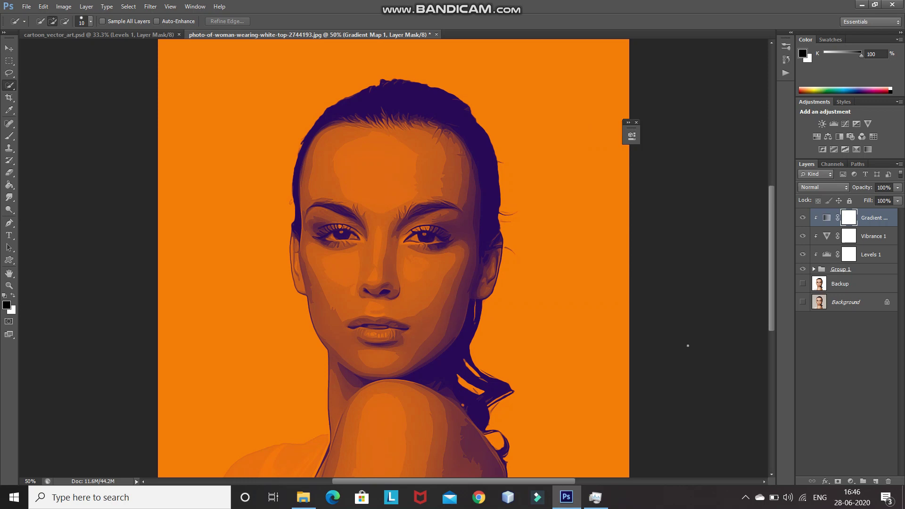
Step: Set the Gradient Map layer's blend mode to Soft Light and its opacity to 10%
click(813, 189)
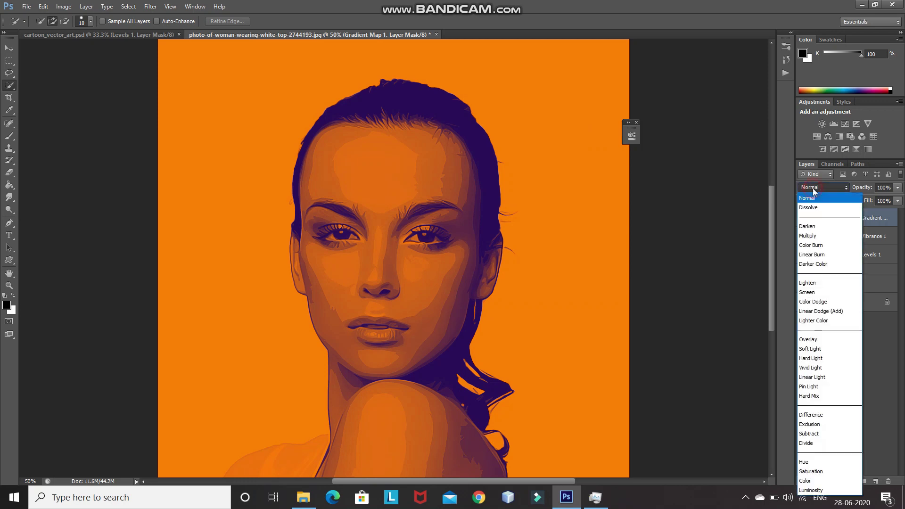
click(810, 349)
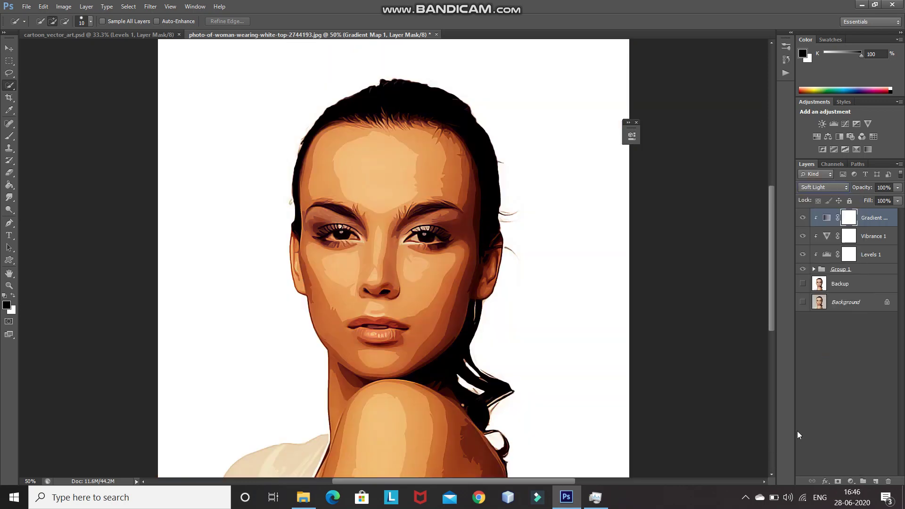
click(883, 187)
text(10)
key(Return)
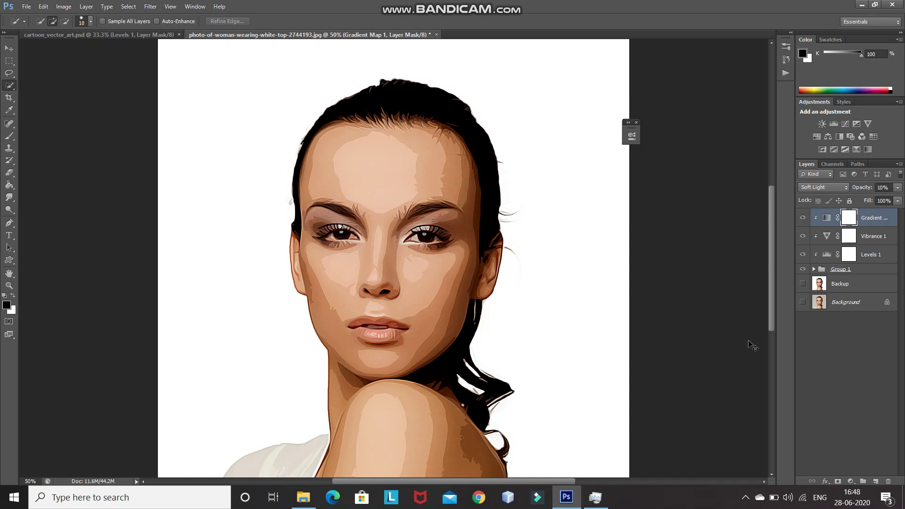
key(ctrl+plus)
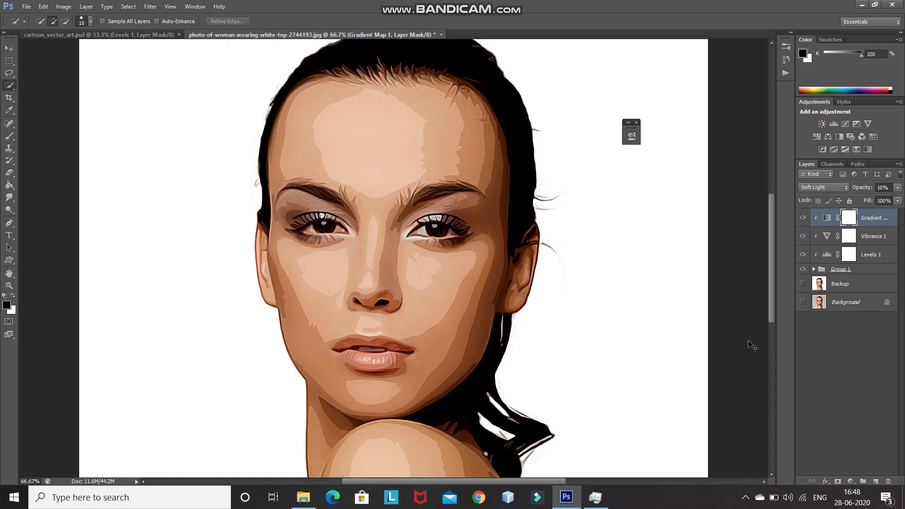